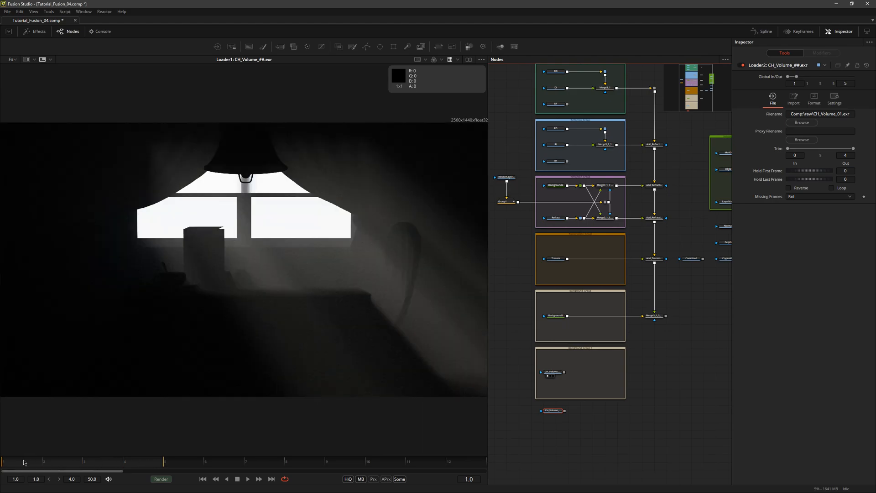
- Rename the copied group around the CH_Volume loader to Volume_Group and colour it purple
left_click(567, 407)
key("F2")
key("BackSpace")
key("BackSpace")
key("BackSpace")
key("BackSpace")
key("BackSpace")
key("BackSpace")
key("BackSpace")
key("BackSpace")
key("BackSpace")
key("BackSpace")
key("BackSpace")
key("BackSpace")
type("Volume")
key("Return")
left_click(867, 76)
left_click(852, 149)
- Merge the CH_Volume loader's output over the output of the last merge node
scroll(640, 384, "up", 3)
left_click_drag(545, 372, 688, 295)
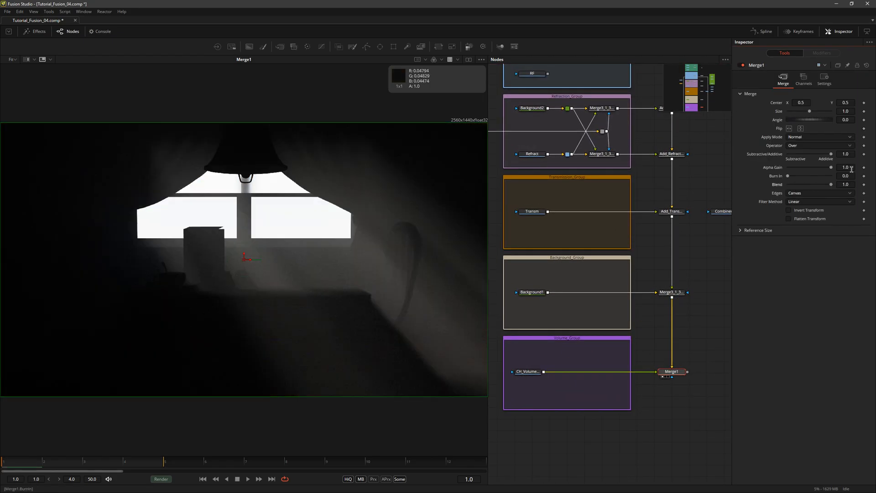
- Display the CH_Volume loader on its own and examine its image quality up close on frames 1 to 3
left_click(533, 375)
key("1")
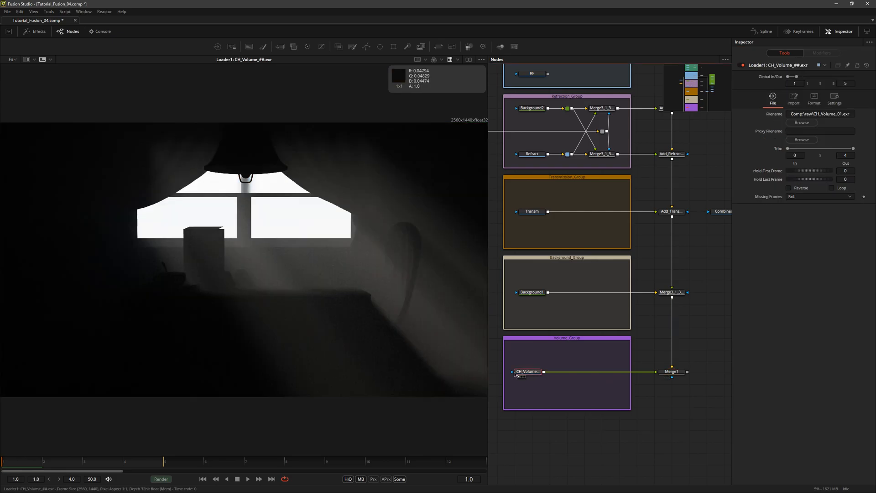
scroll(342, 209, "up", 4)
left_click_drag(341, 210, 327, 356)
left_click_drag(243, 188, 315, 315)
scroll(304, 389, "down", 3)
key("Right")
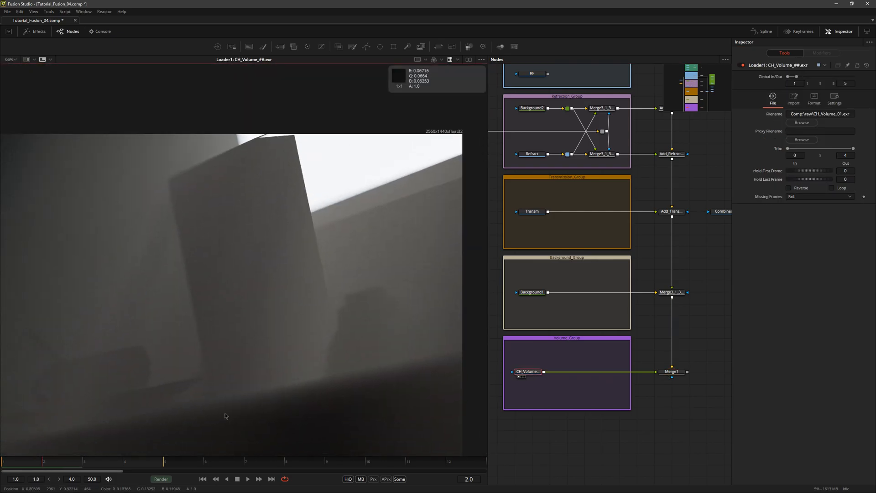
key("Right")
scroll(363, 225, "up", 4)
left_click_drag(363, 226, 254, 308)
- Open the Reactor package manager, search for "denois" and select the Oidn Denoiser package
left_click(65, 12)
mouse_move(79, 43)
left_click(149, 61)
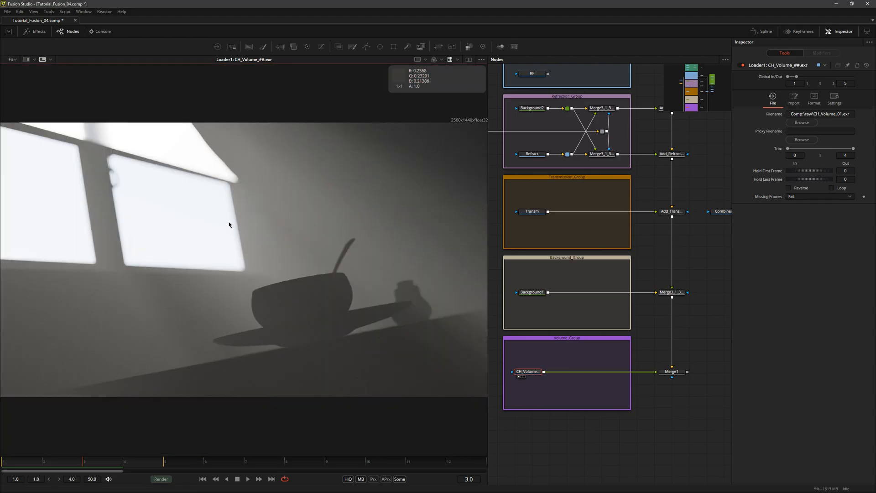
type("denois")
left_click(248, 224)
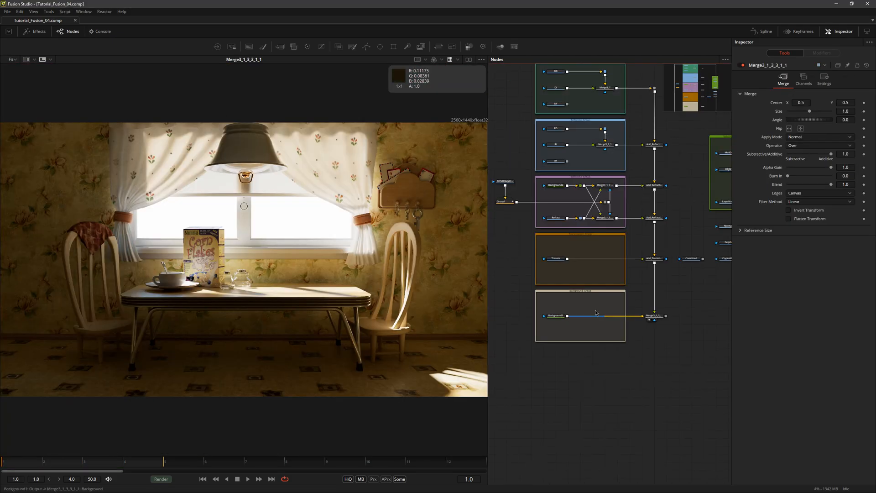
- Duplicate Background_Group together with its Background node and align the copy directly beneath the original
left_click(589, 293)
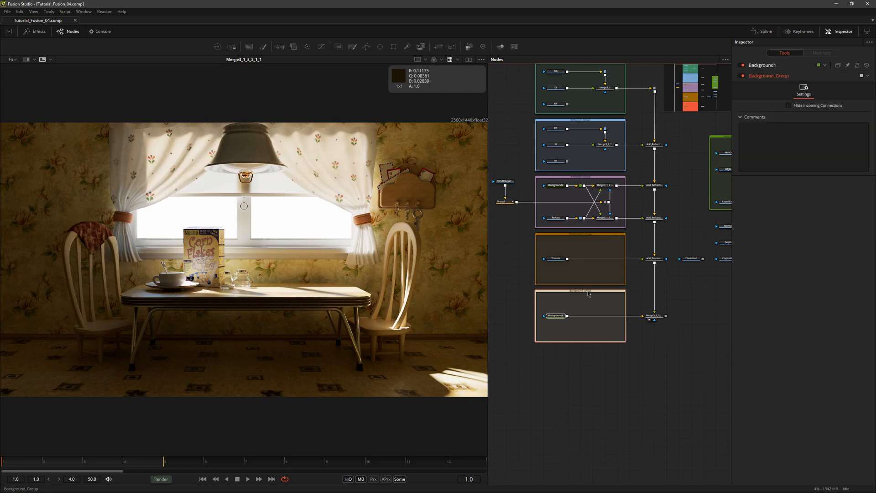
key("ctrl+v")
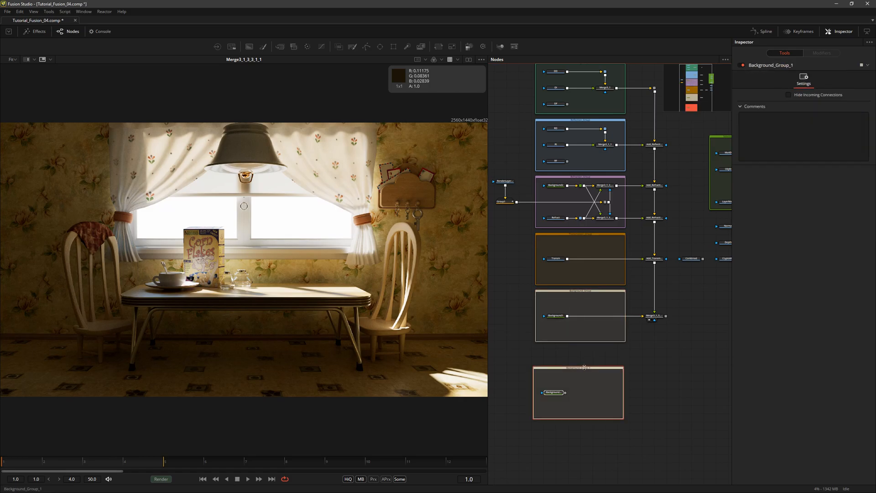
left_click_drag(585, 370, 587, 351)
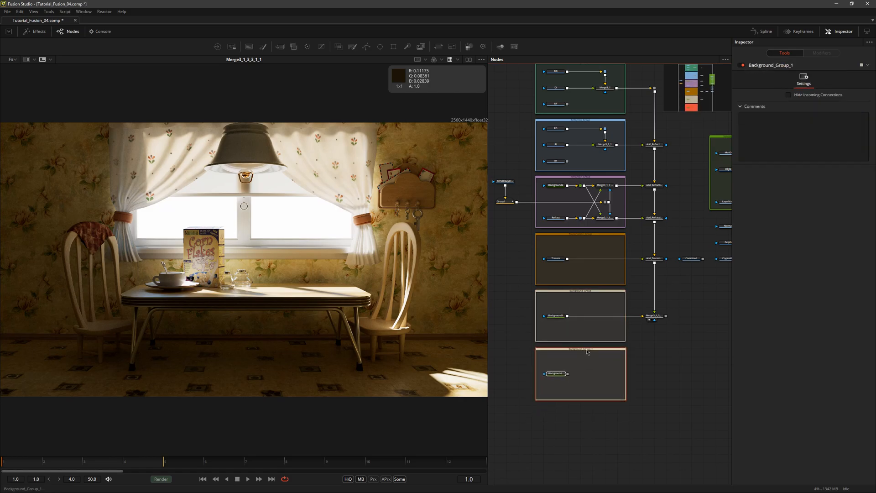
right_click(644, 352)
left_click(667, 389)
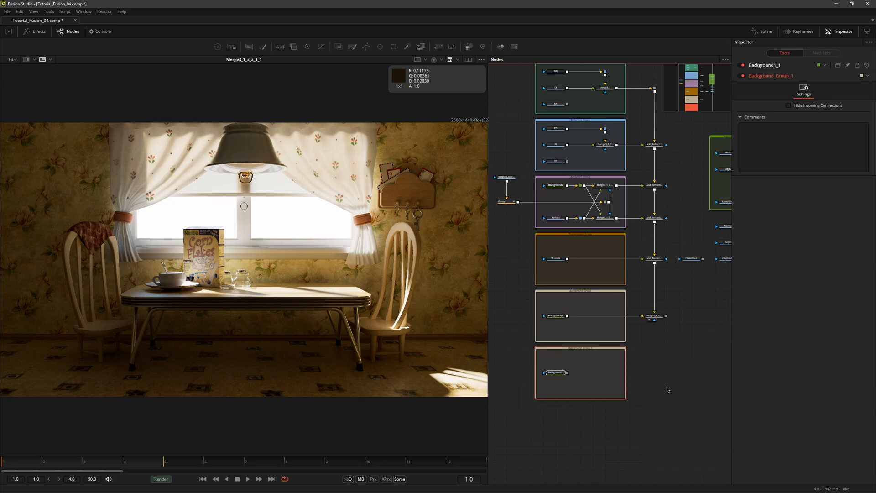
- Replace the Background node in the copied group with a Loader reading CH_Volume_01.exr from the raw folder, and display it
left_click(556, 372)
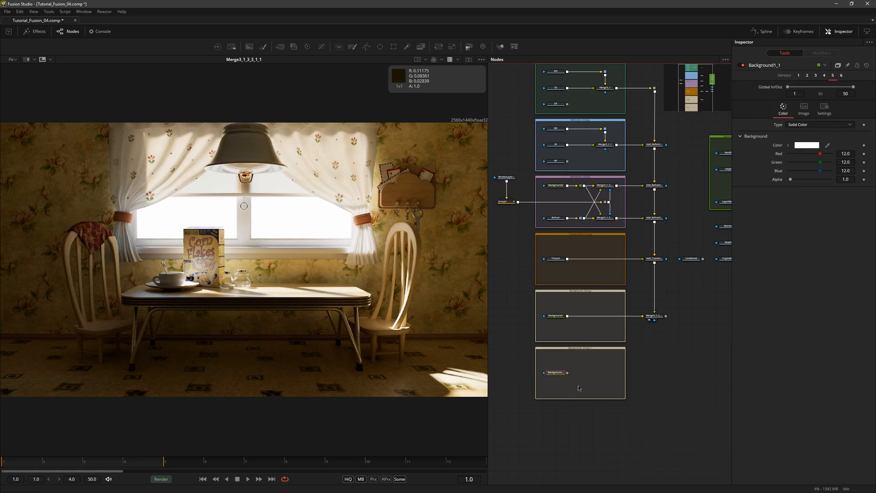
key("Delete")
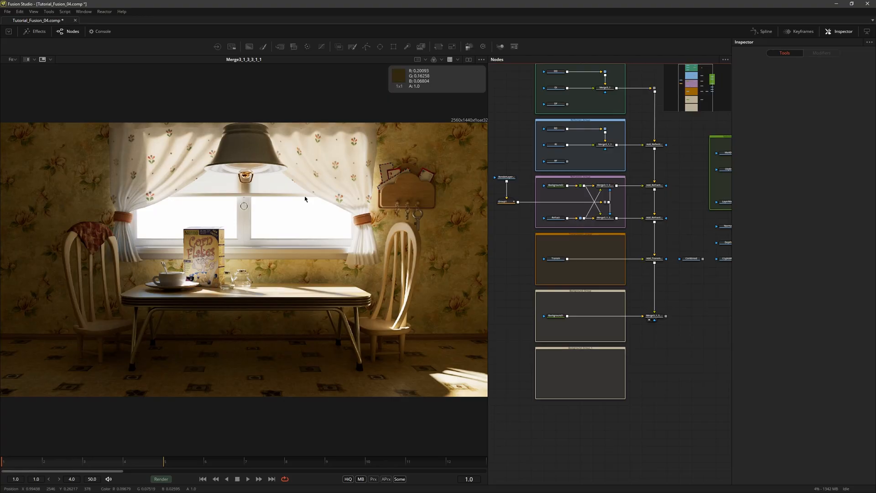
left_click(218, 47)
left_click(254, 201)
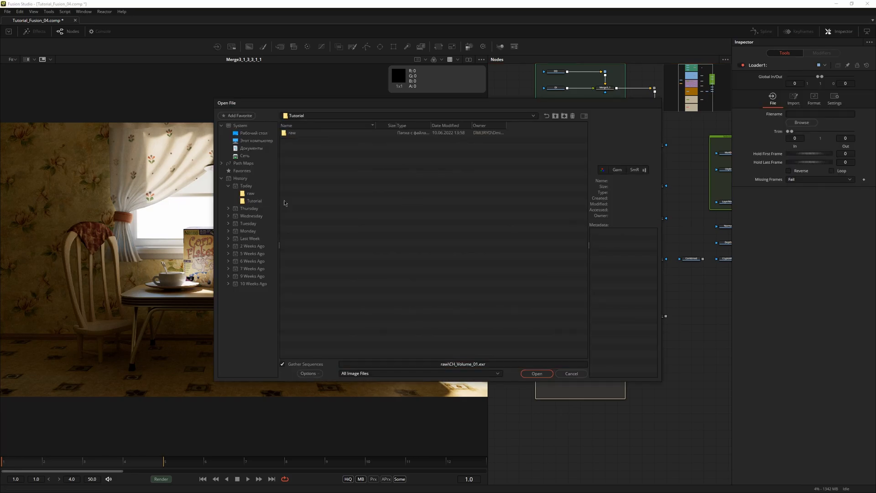
double_click(293, 134)
double_click(321, 140)
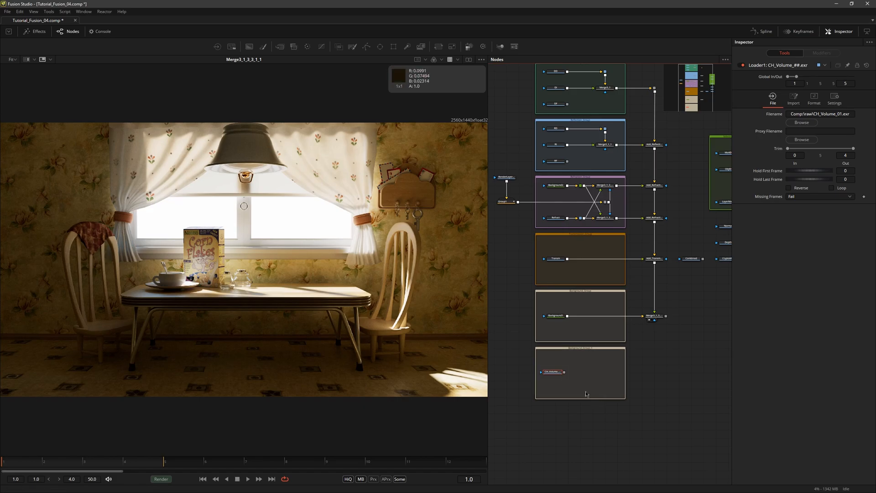
key("1")
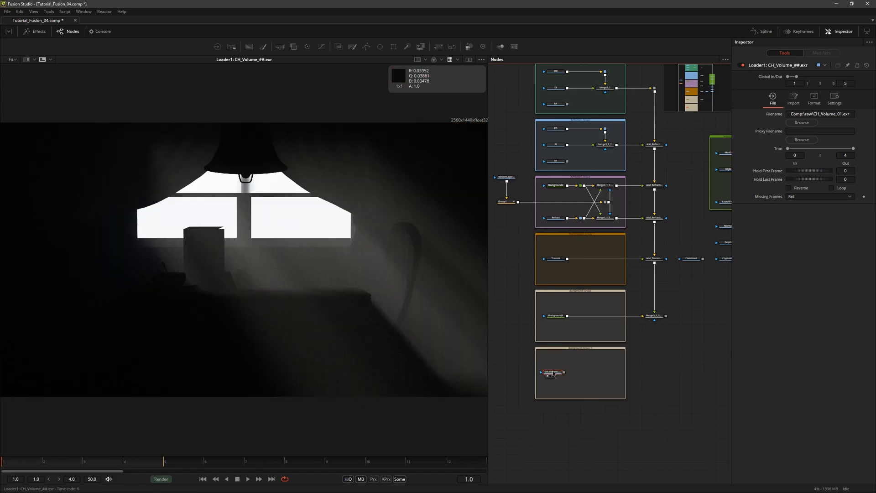
left_click_drag(47, 461, 19, 461)
left_click(553, 411)
left_click(218, 46)
double_click(301, 133)
key("Delete")
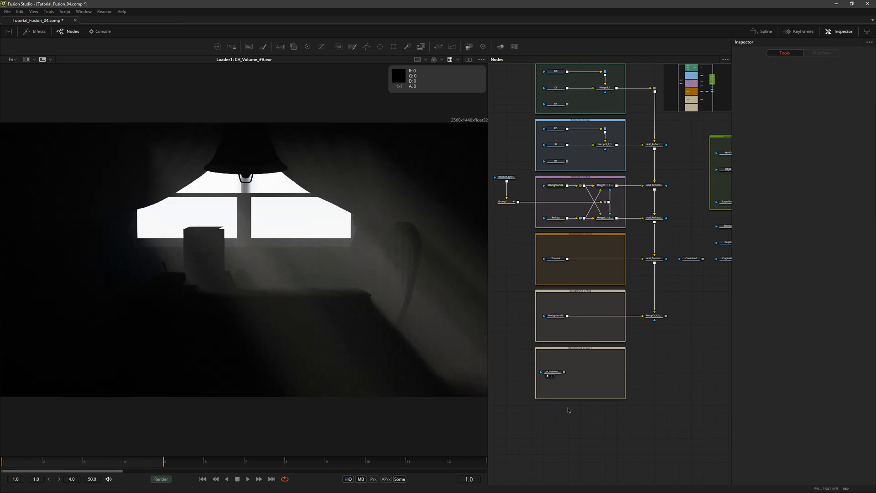
- Rename the copied Background_Group_1 to Volume_Group and give it a purple colour
left_click(583, 351)
key("F2")
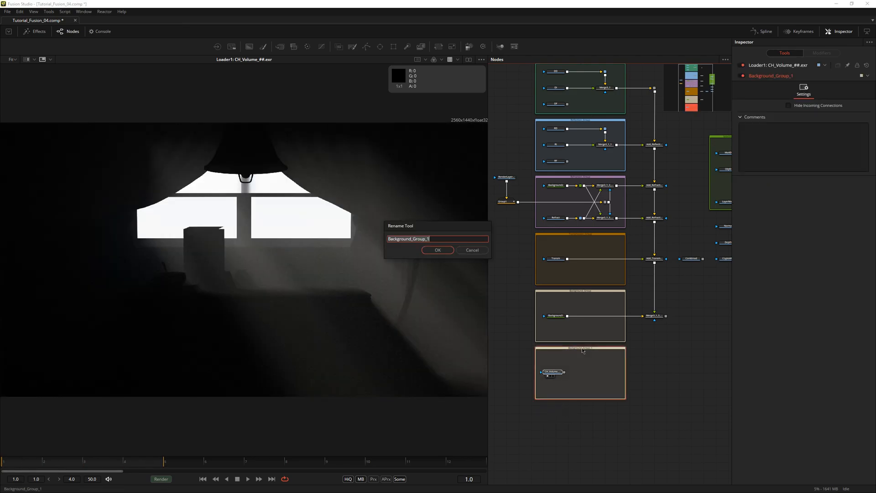
left_click(436, 237)
key("BackSpace")
key("BackSpace")
left_click(413, 239)
key("BackSpace")
key("BackSpace")
key("BackSpace")
key("BackSpace")
key("BackSpace")
key("BackSpace")
key("BackSpace")
key("BackSpace")
type("Volu_Group")
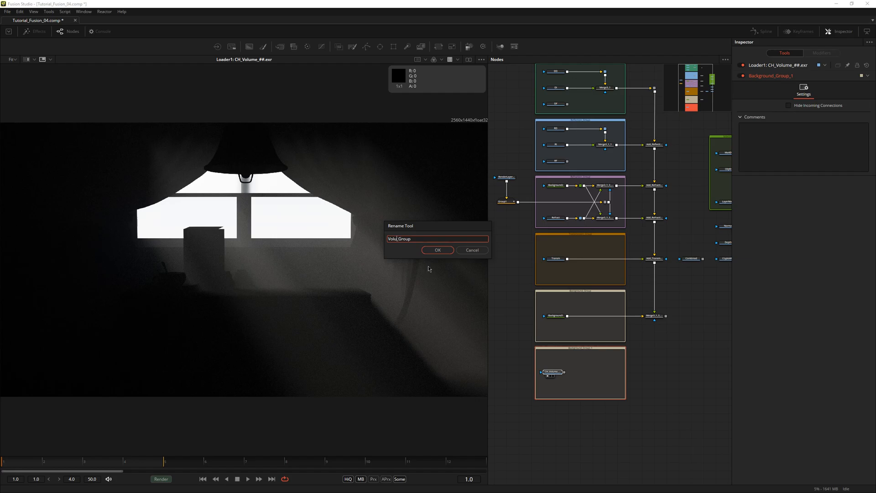
key("Return")
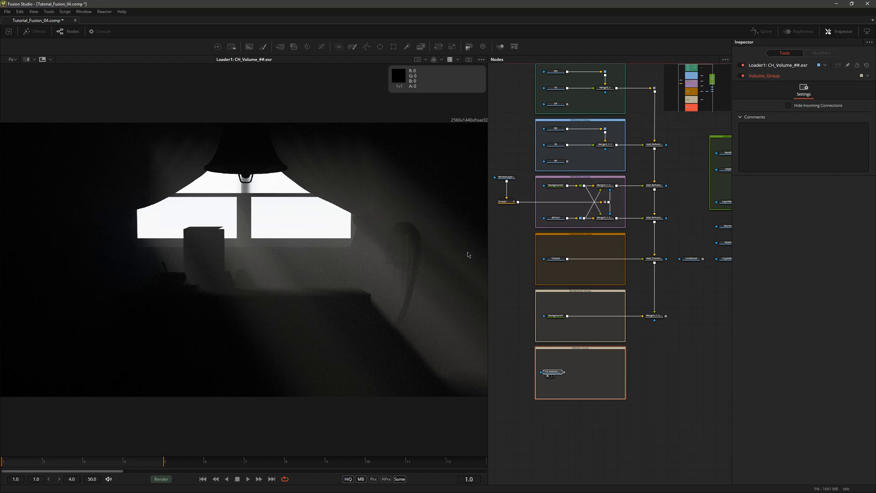
left_click(867, 76)
left_click(850, 158)
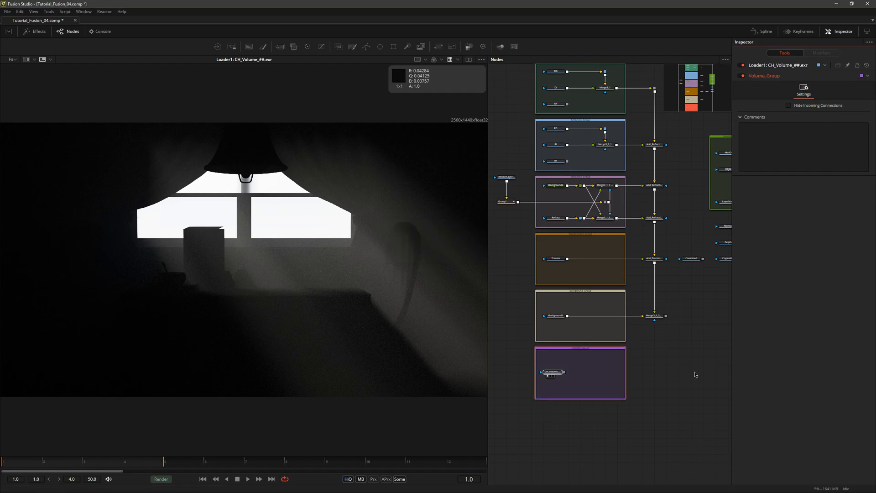
- Merge the CH_Volume loader over the last merge node's output and display the new merge in the viewer
scroll(632, 381, "up", 3)
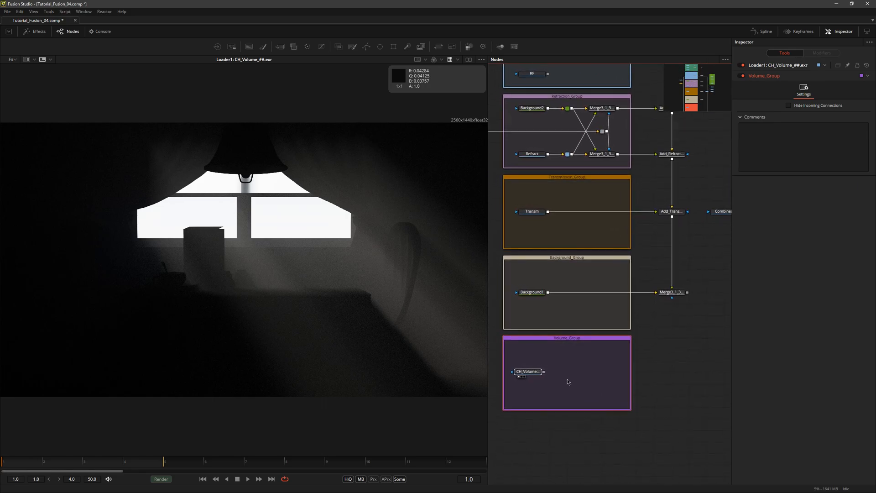
left_click_drag(544, 372, 688, 295)
left_click_drag(671, 371, 355, 276)
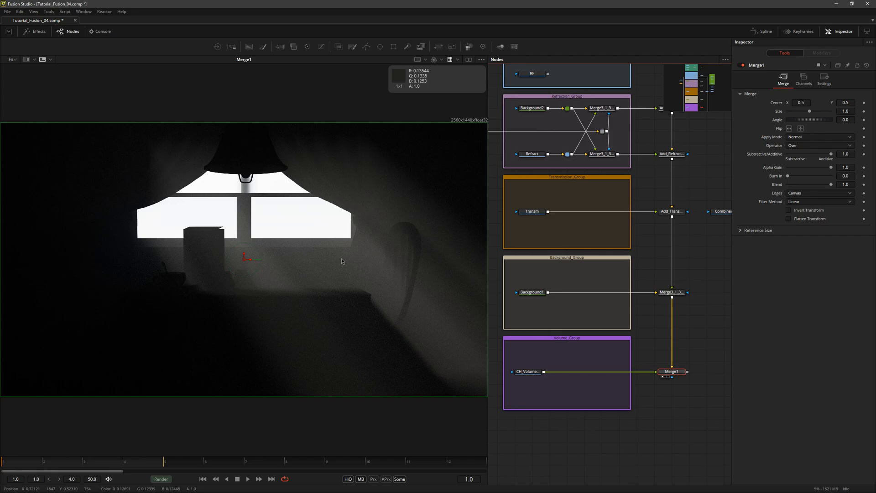
- Set the new merge's Alpha Gain to 0.0 so the volume is added over the room render
mouse_move(831, 185)
left_mouse_down()
mouse_move(800, 188)
mouse_move(839, 185)
left_mouse_up()
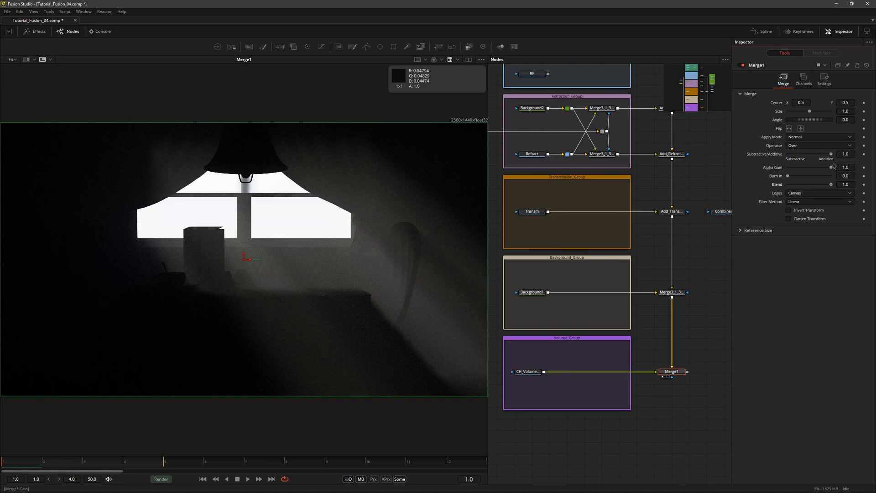
left_click_drag(831, 168, 785, 168)
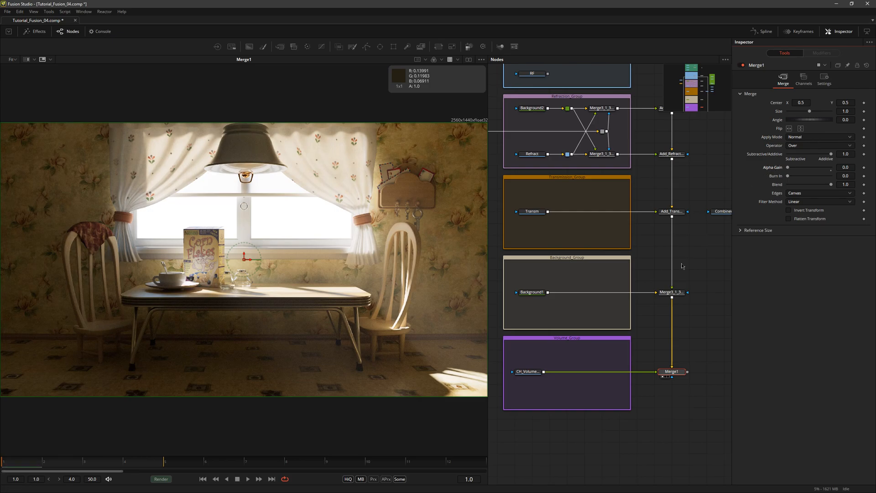
- Display the CH_Volume loader on its own and examine its noise in close-up on frames 1 to 3
left_click(532, 373)
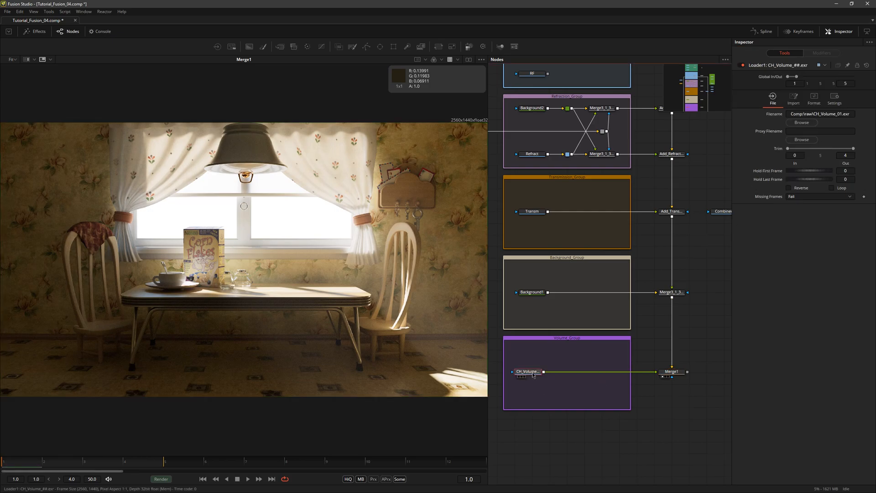
key("1")
scroll(363, 288, "up", 6)
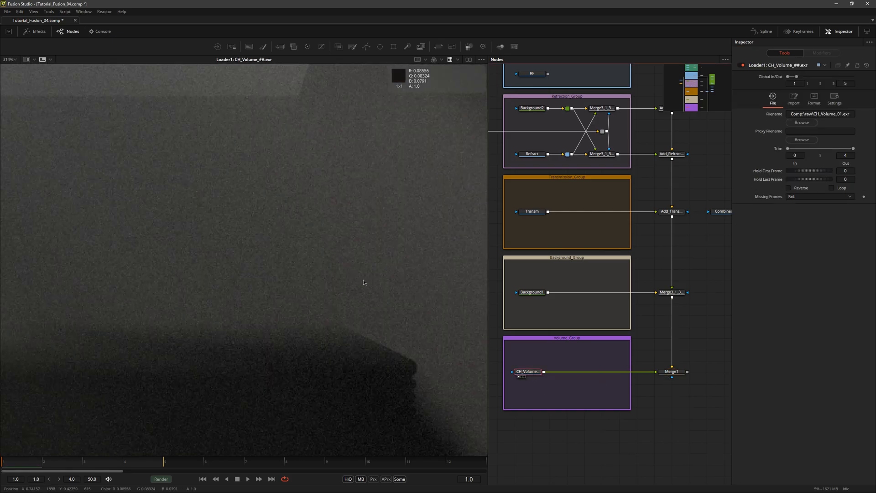
scroll(363, 283, "up", 5)
scroll(360, 292, "down", 6)
left_click_drag(334, 324, 361, 326)
scroll(361, 325, "down", 2)
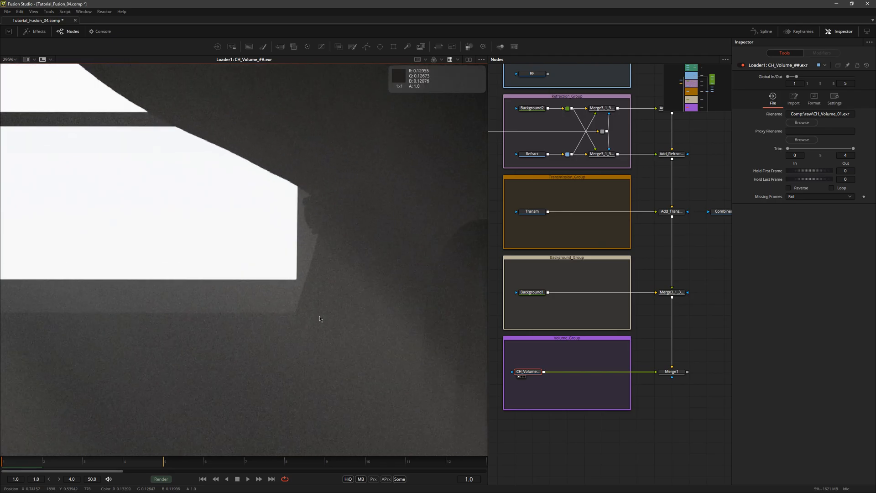
scroll(236, 383, "down", 8)
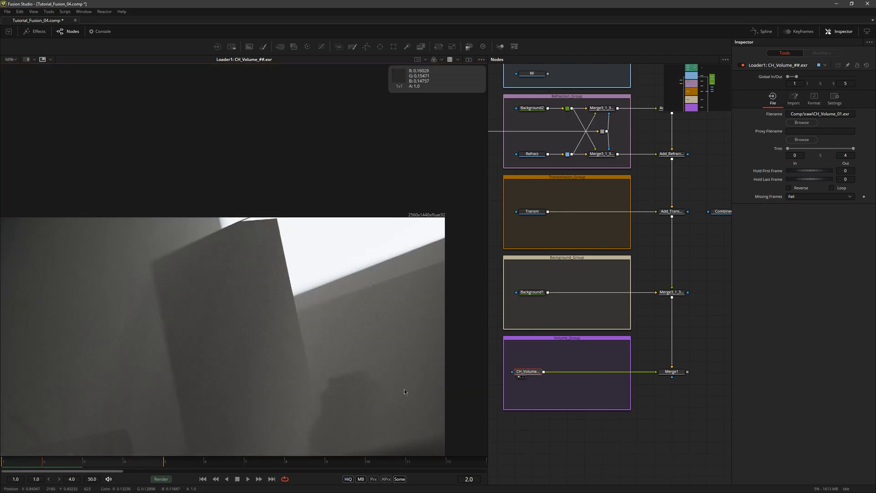
left_click_drag(405, 396, 411, 303)
key("Right")
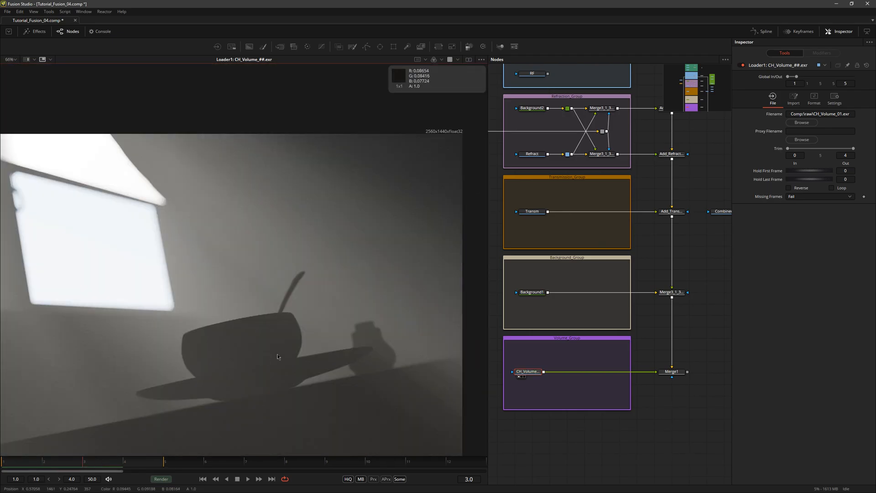
scroll(267, 361, "up", 9)
scroll(362, 225, "down", 2)
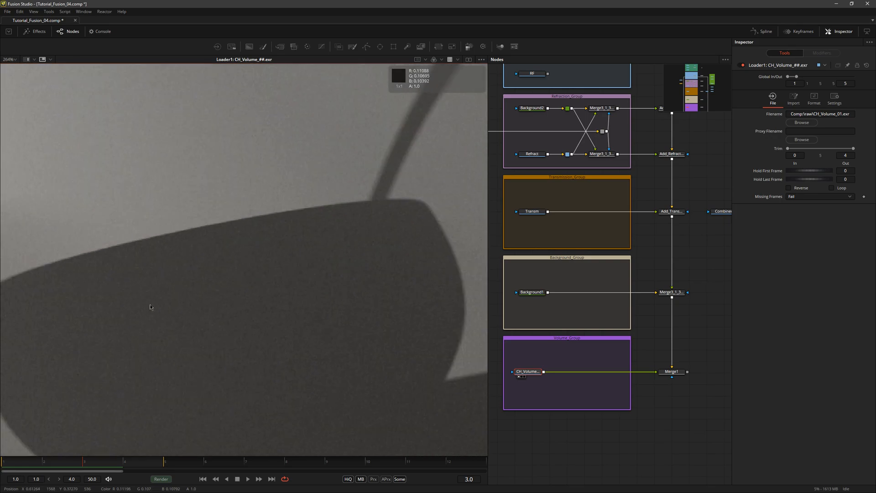
left_click_drag(149, 307, 411, 215)
scroll(274, 255, "up", 1)
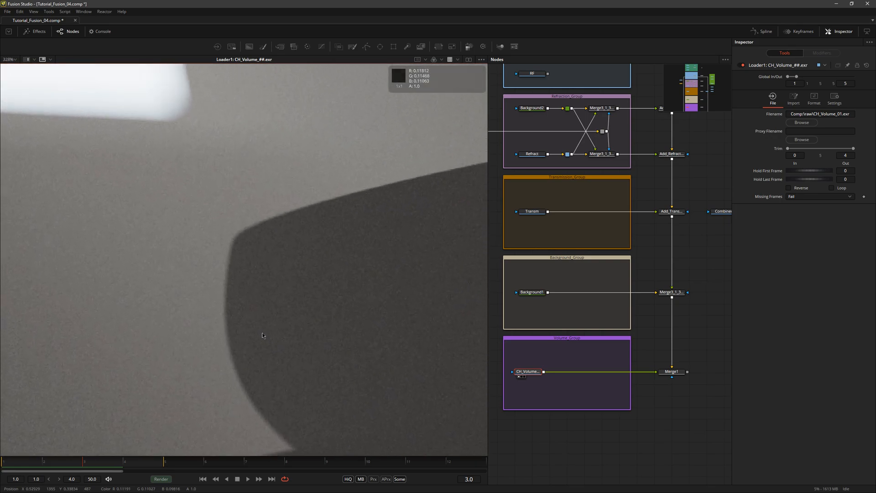
- Search the Reactor package manager for "denois", check the Oidn Denoiser package's entry and description, and close it
left_click(65, 12)
mouse_move(76, 41)
left_click(149, 63)
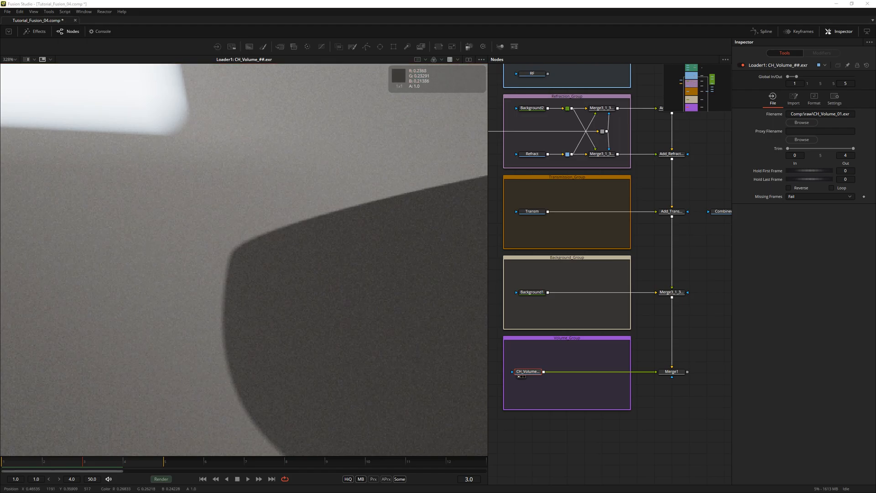
key("ctrl+f")
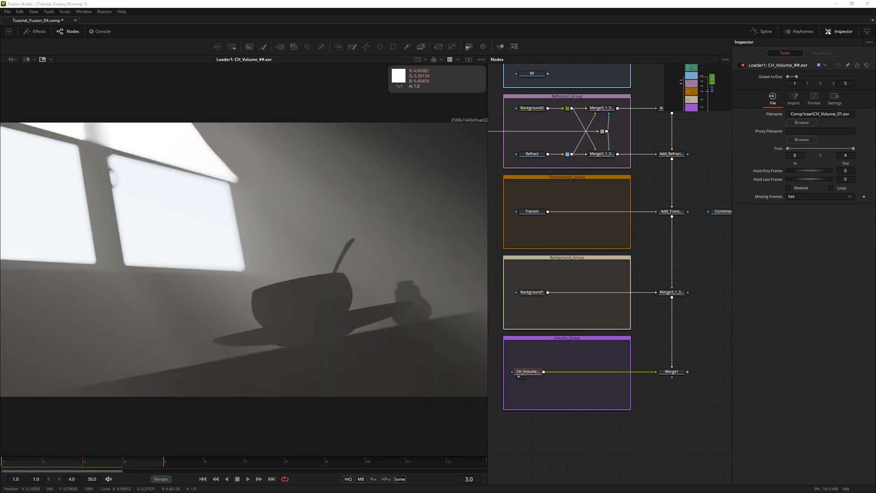
left_click(246, 193)
type("denois")
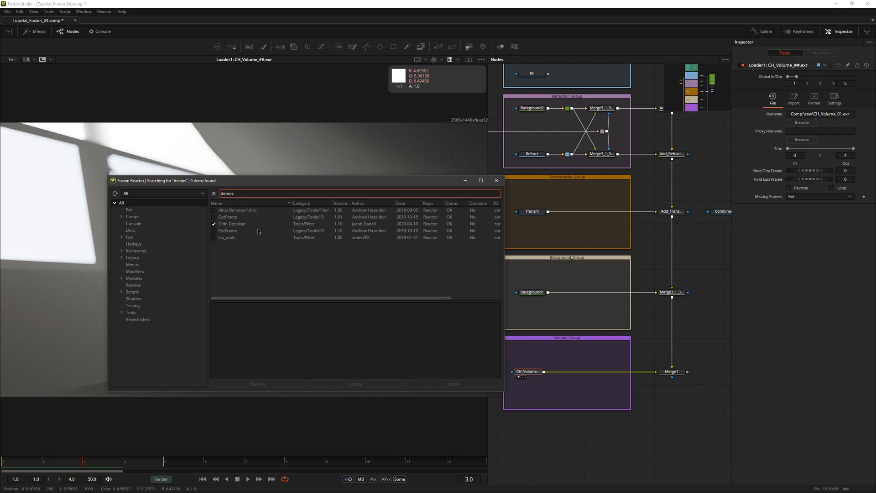
left_click(245, 224)
double_click(332, 309)
left_click(337, 309)
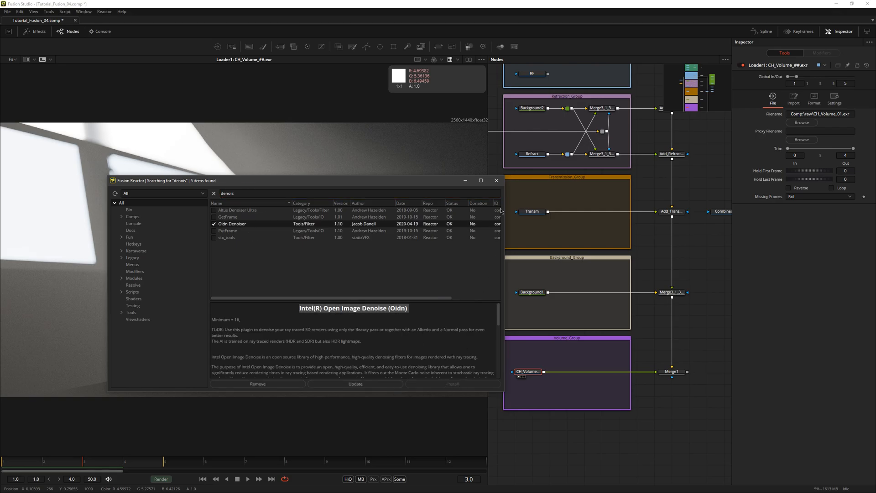
left_click(497, 180)
- Insert an Oidn Denoiser between the CH_Volume loader and the merge, and display its output in close-up
key("shift+space")
type("denoi")
key("Return")
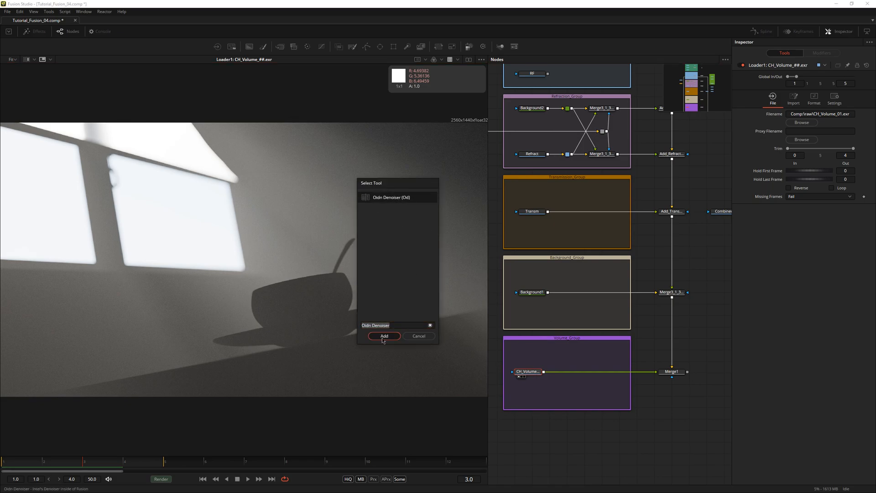
left_click_drag(591, 374, 592, 374)
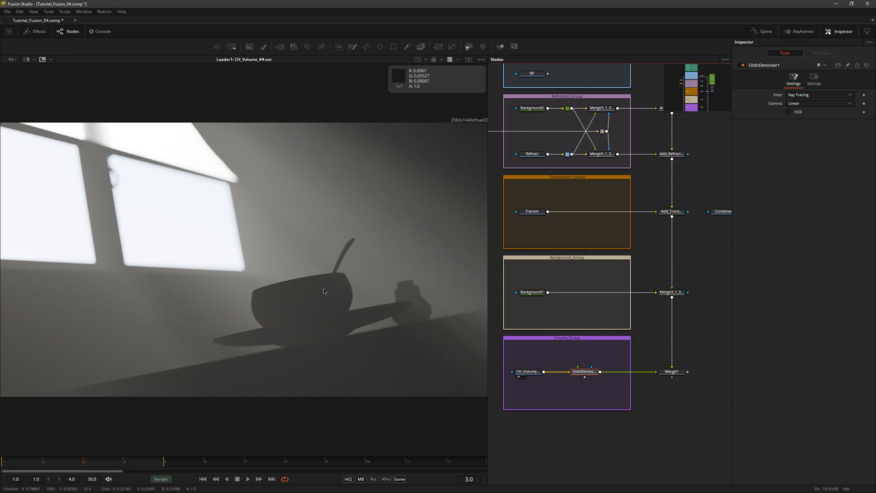
left_click(576, 377)
scroll(254, 301, "up", 4)
left_click_drag(267, 287, 315, 319)
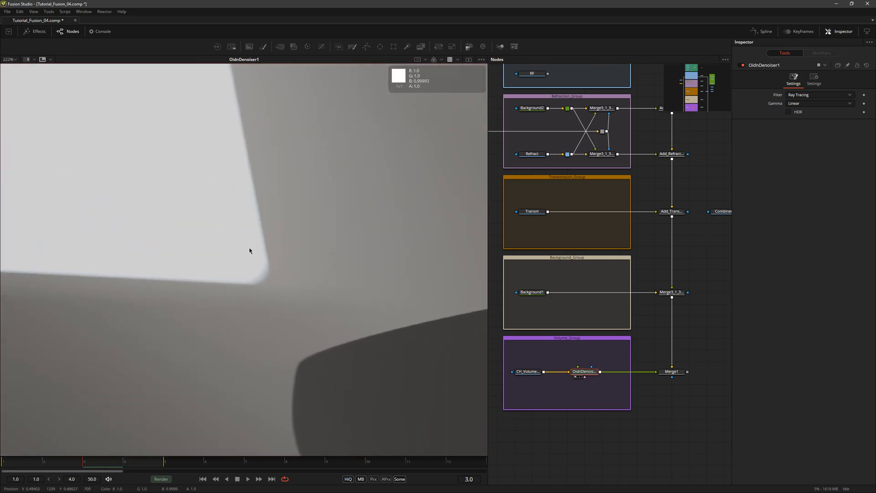
- Enable HDR on the Oidn Denoiser, switch its filter to HDR Lightmap, and review the denoised cup and window
left_click(789, 112)
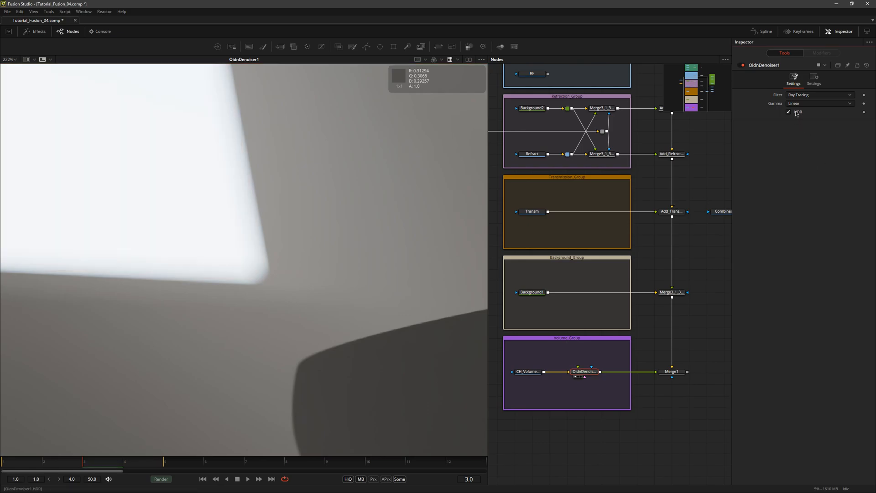
left_click(802, 96)
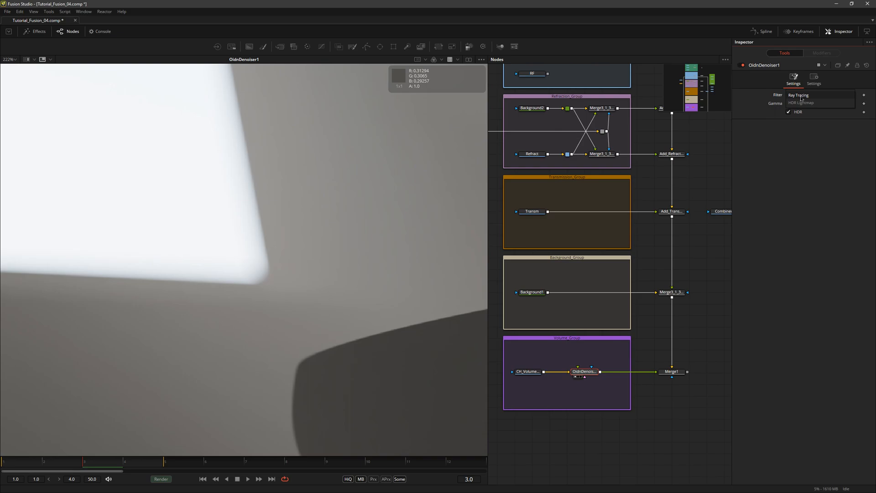
left_click(805, 104)
left_click_drag(411, 360, 155, 330)
left_click_drag(394, 256, 227, 303)
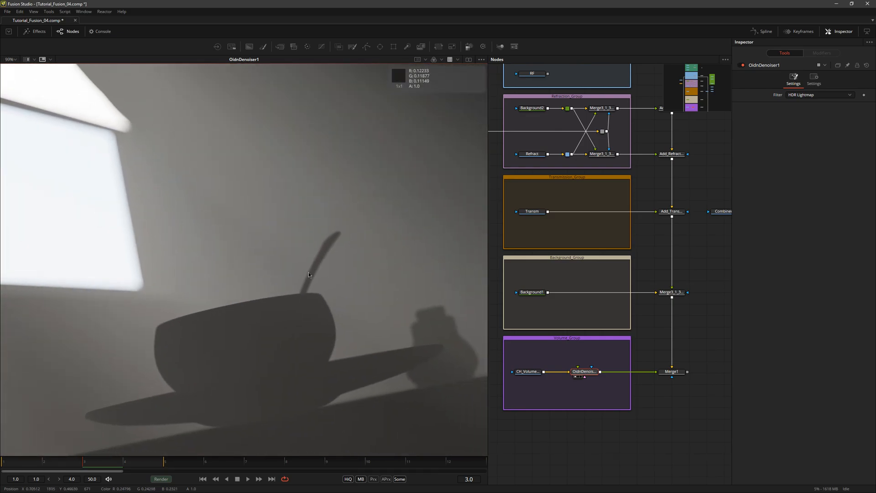
key("ctrl+f")
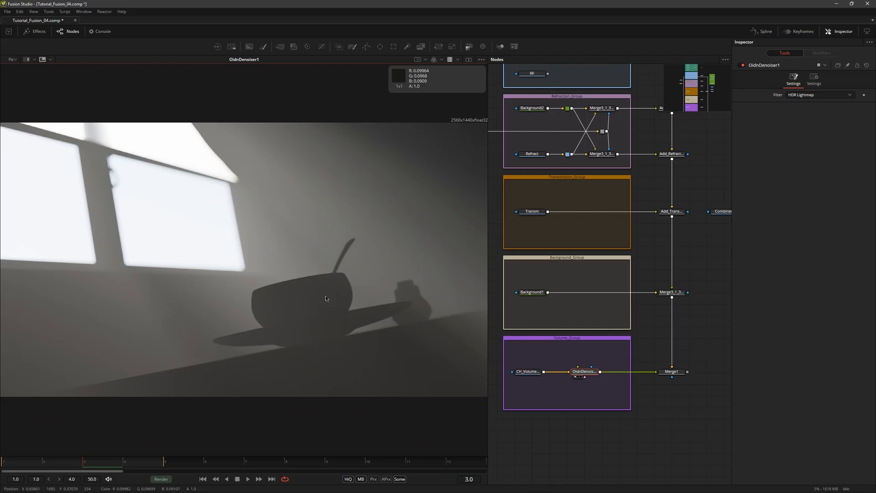
- Move the denoiser node closer to the CH_Volume loader and display the final merge on frame 1
left_click_drag(585, 372, 567, 371)
left_click(672, 371)
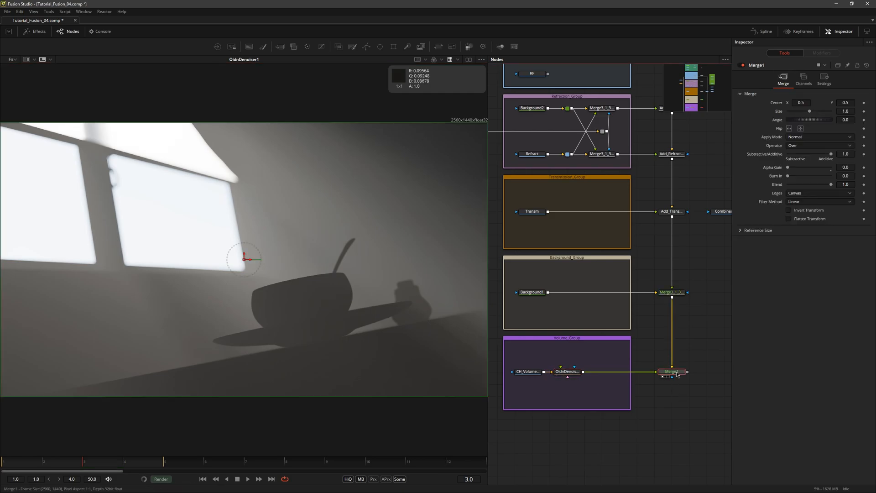
key("1")
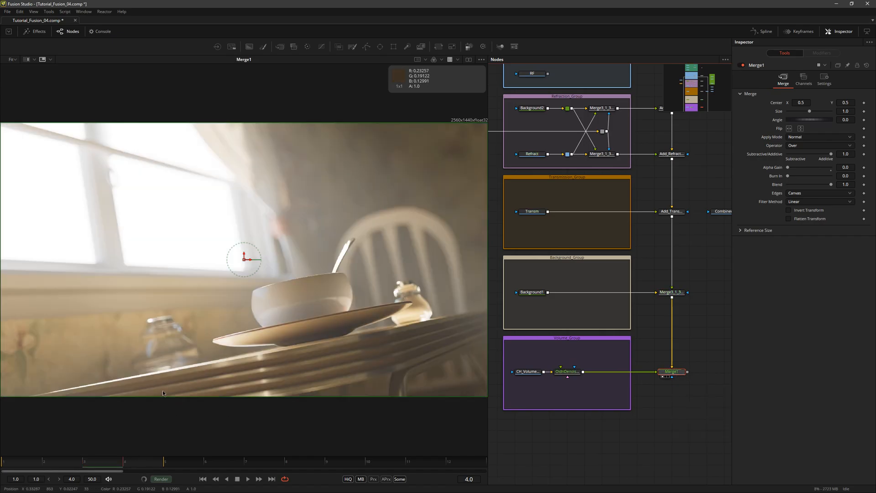
left_click(44, 462)
left_click(7, 463)
- Compare the composite's wallpaper and floor grain in close-up with the Oidn Denoiser disabled and enabled
scroll(310, 319, "up", 2)
scroll(311, 318, "up", 6)
left_click(567, 372)
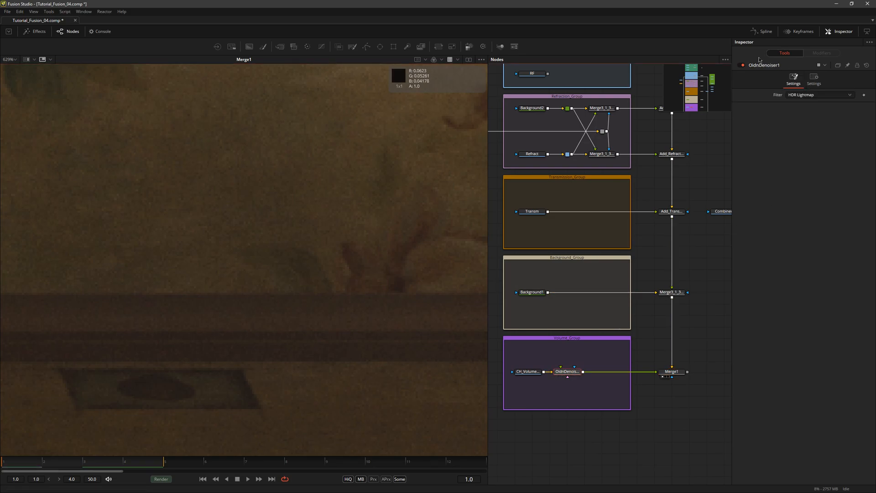
left_click(742, 65)
left_click(742, 66)
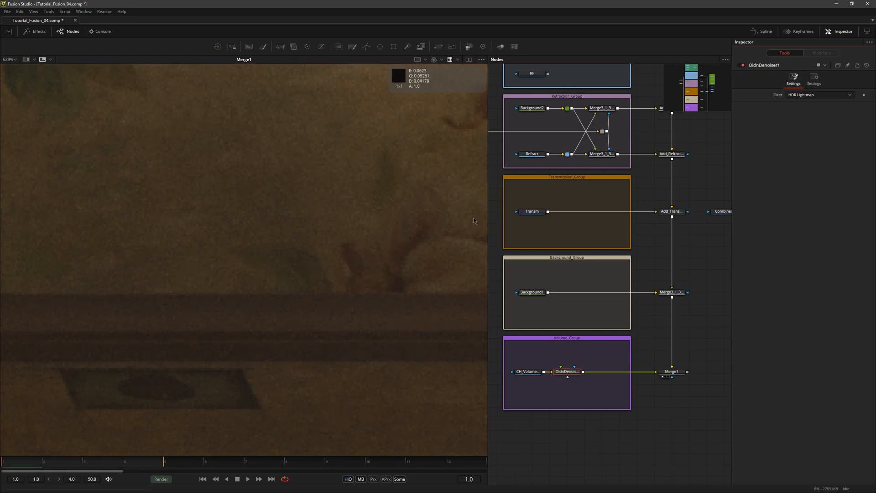
scroll(364, 250, "down", 5)
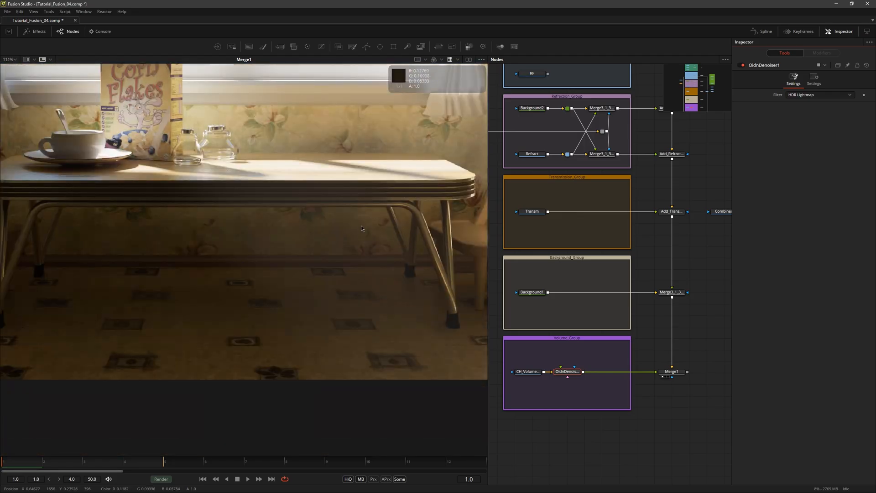
scroll(364, 231, "down", 1)
key("ctrl+f")
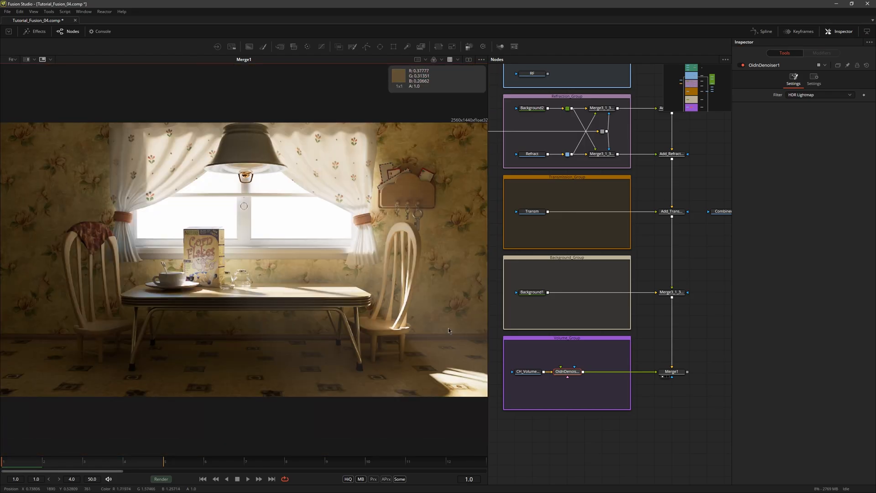
- Insert a Color Corrector after the denoiser and tint the volume warm orange with a strength of 0.3142
left_click(308, 47)
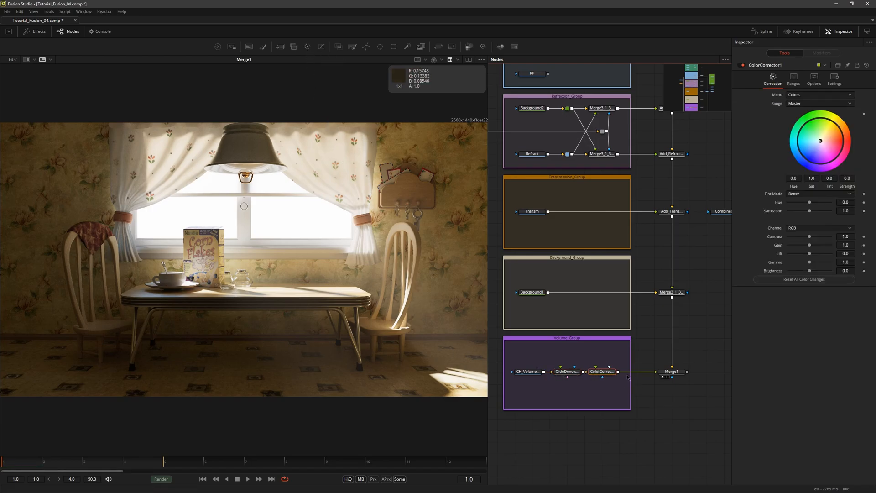
left_click_drag(608, 375, 613, 376)
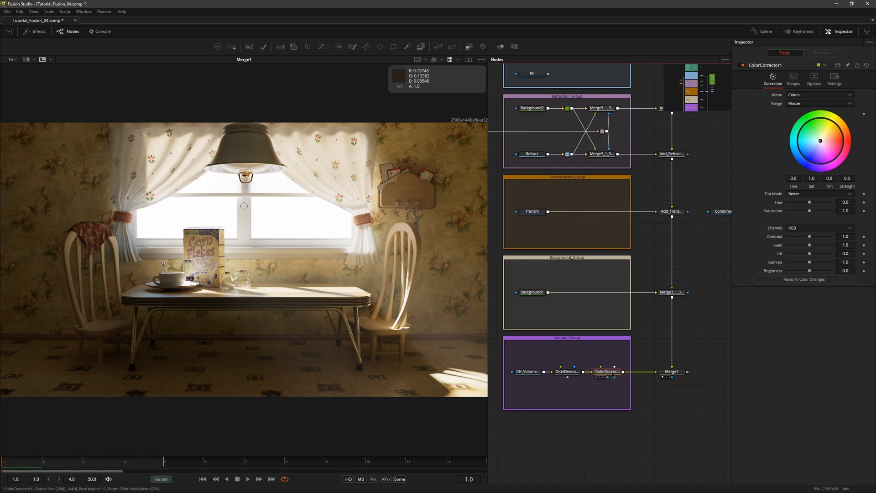
scroll(393, 299, "up", 3)
left_click_drag(400, 309, 342, 288)
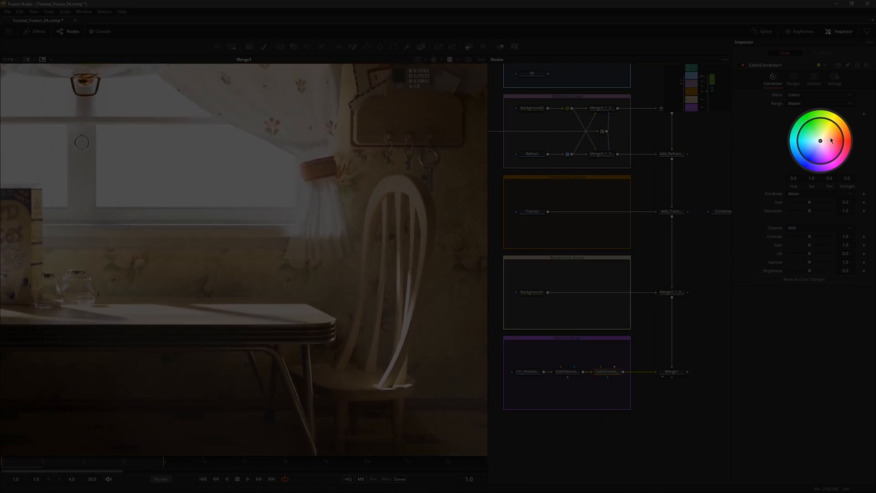
left_click_drag(820, 141, 829, 139)
left_click_drag(831, 137, 832, 137)
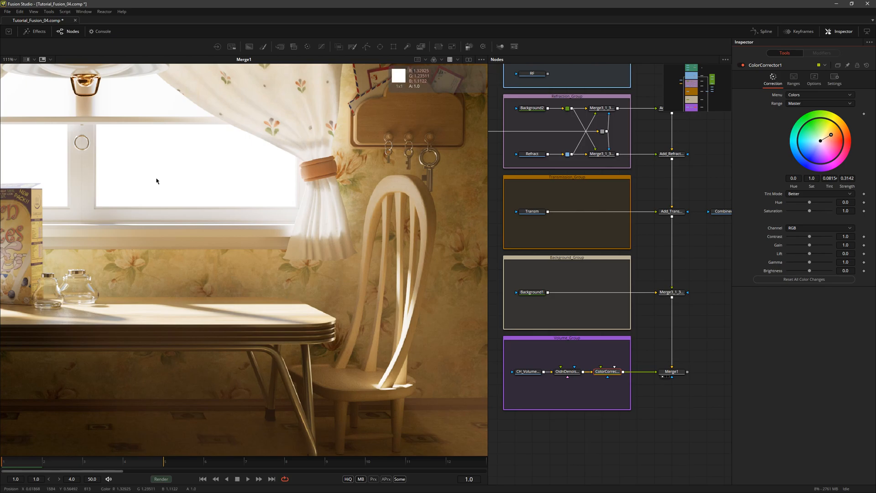
- Set up a split A/B view with the Color Corrector's output in A and the final merge in B
left_click(27, 60)
left_click_drag(75, 200, 374, 264)
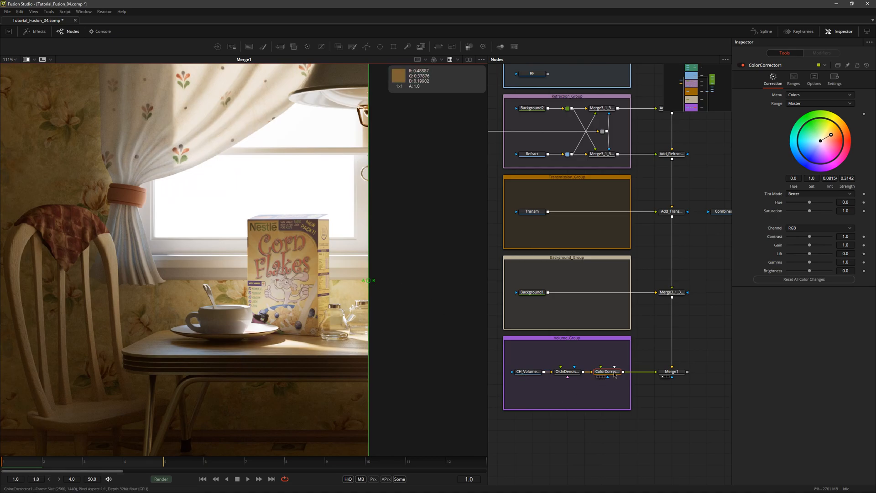
key("1")
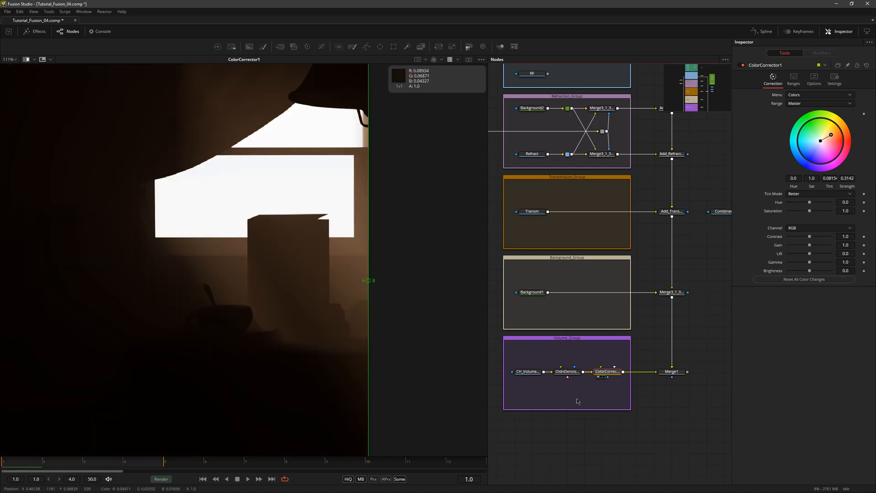
left_click_drag(679, 374, 425, 300)
- Angle the split divider diagonally across the image to compare the tinted volume with the composite around the chair
left_click_drag(355, 180, 276, 229)
scroll(347, 219, "down", 3)
left_click_drag(253, 259, 380, 268)
left_click_drag(417, 293, 321, 293)
left_click_drag(283, 266, 281, 289)
scroll(281, 289, "up", 3)
scroll(282, 289, "up", 2)
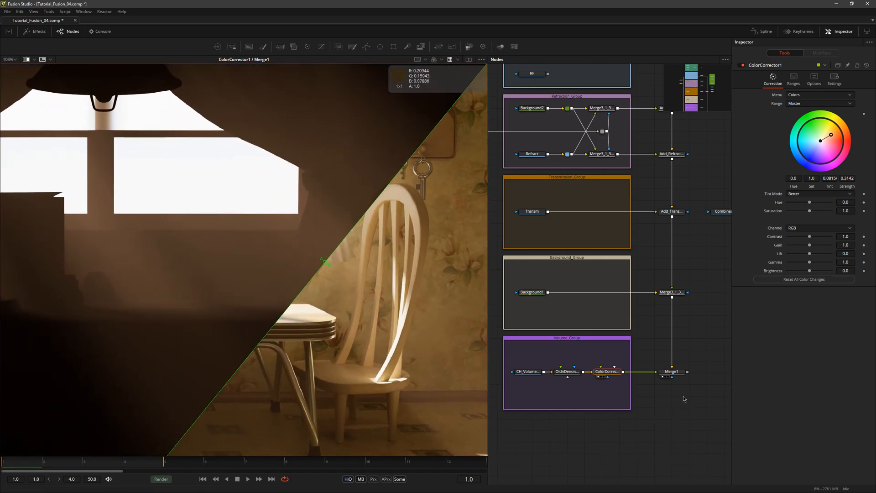
- Set the Color Corrector's gain to 2.4 and gamma to 0.86 to strengthen the light rays
left_click(610, 373)
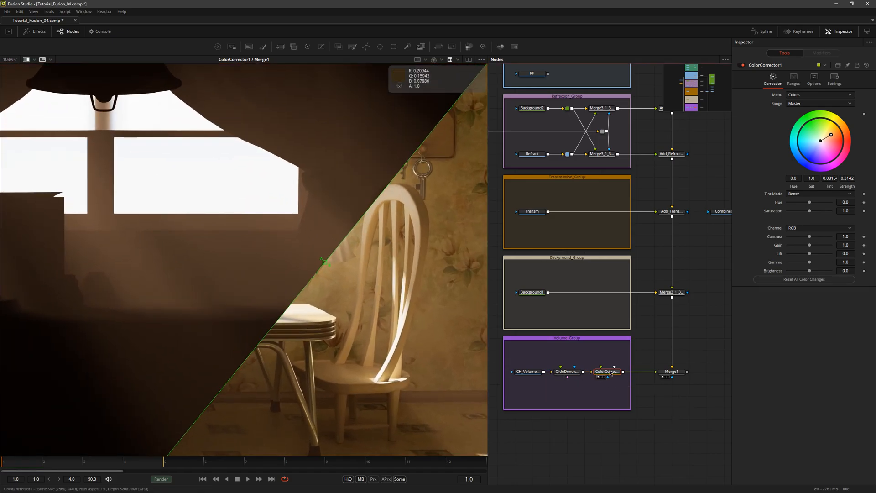
left_click_drag(847, 246, 815, 250)
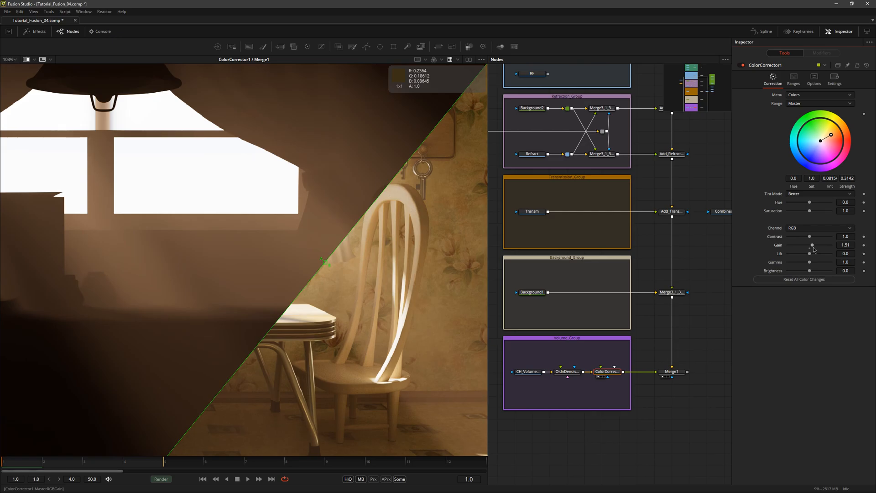
left_click_drag(813, 249, 817, 248)
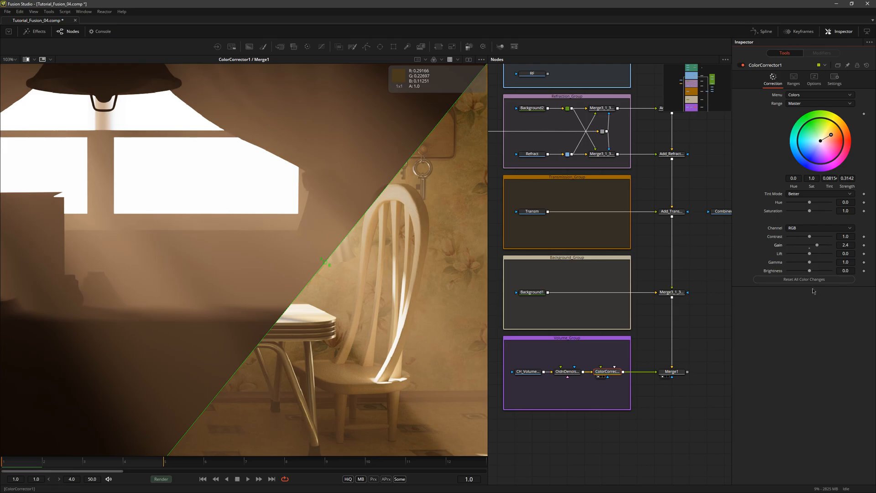
left_click_drag(811, 264, 808, 269)
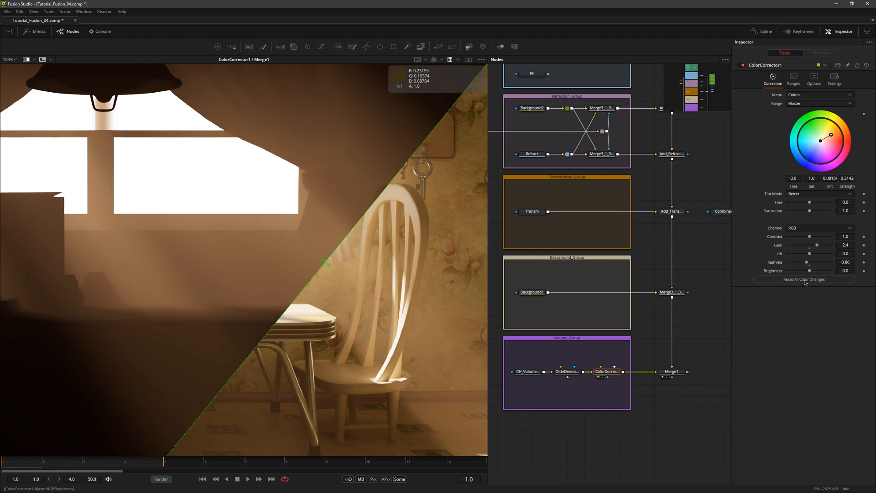
- Leave the split view and display the Oidn Denoiser's output on its own to examine the uncorrected volume
scroll(281, 330, "down", 5)
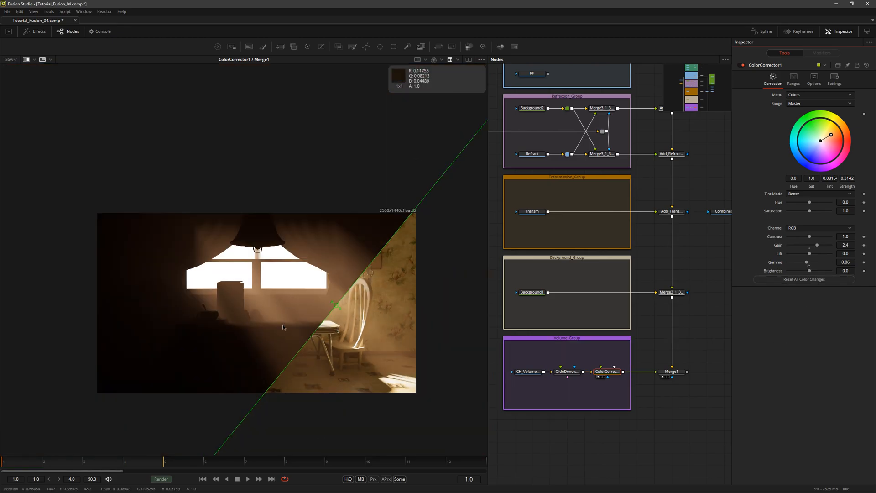
left_click_drag(281, 330, 288, 322)
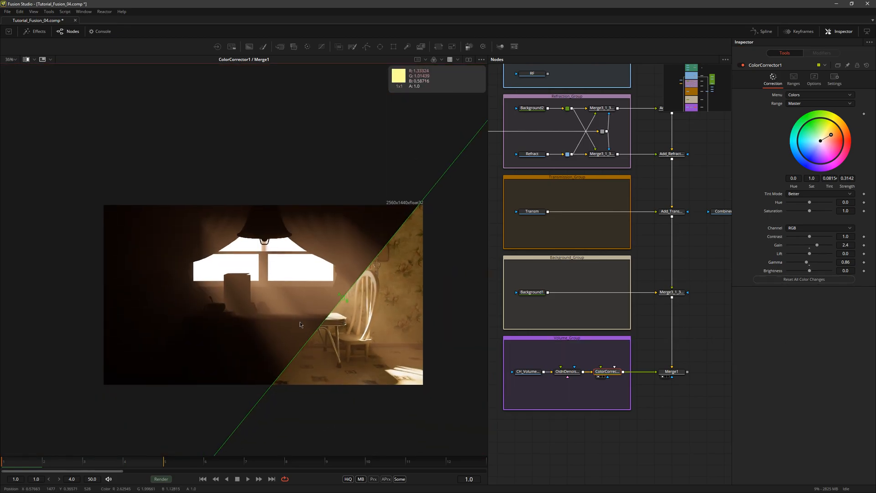
left_click(26, 60)
left_click_drag(576, 375, 313, 286)
scroll(316, 292, "up", 3)
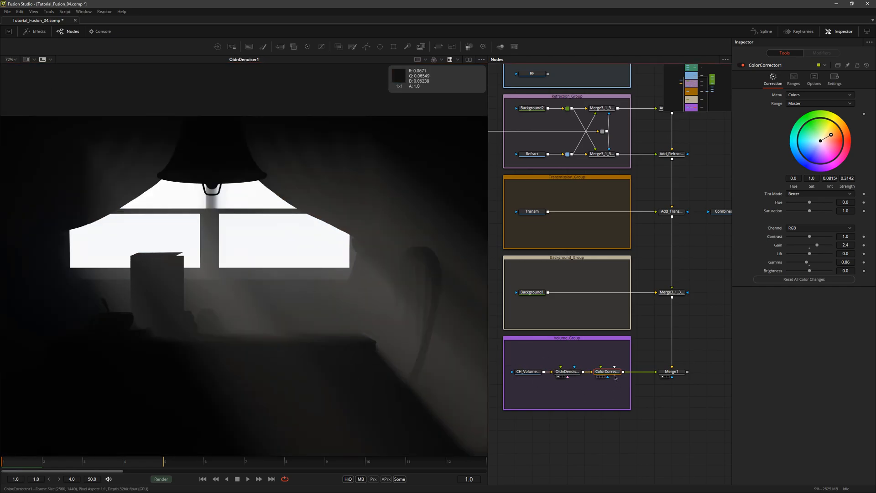
- Reduce the Color Corrector's warm tint strength to 0.2771 and review the merged composite
key("1")
left_click_drag(832, 136, 830, 136)
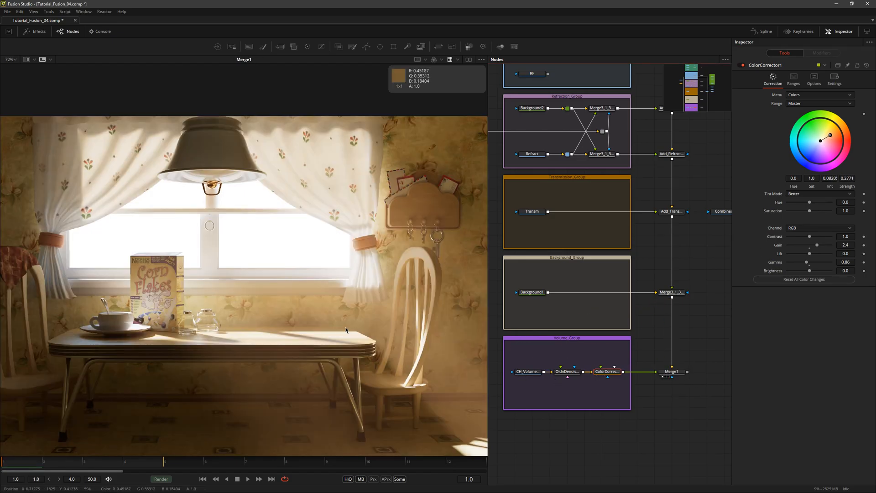
scroll(359, 330, "down", 3)
scroll(375, 333, "up", 3)
left_click_drag(396, 335, 366, 293)
left_click_drag(362, 332, 397, 353)
- Try varying the Blend amount of the final merge to judge the volume's intensity
left_click(672, 372)
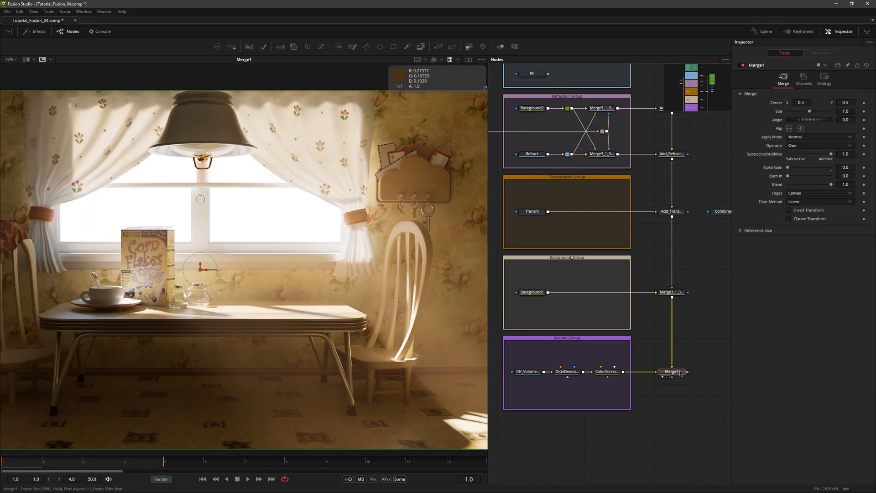
mouse_move(832, 185)
left_mouse_down()
mouse_move(766, 185)
mouse_move(849, 190)
mouse_move(762, 183)
mouse_move(835, 191)
left_mouse_up()
scroll(285, 234, "up", 5)
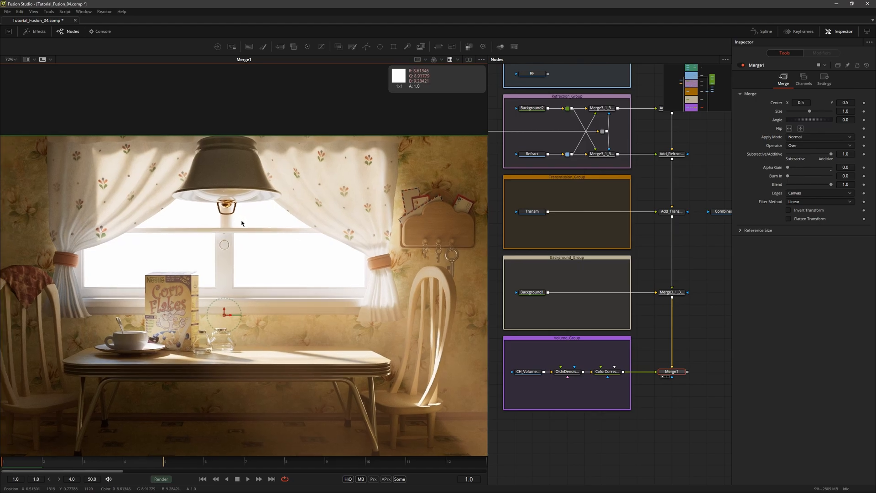
- Try Alpha Gain 1.0 on the final merge around the lamp, and restore it to 0.0
scroll(301, 266, "up", 5)
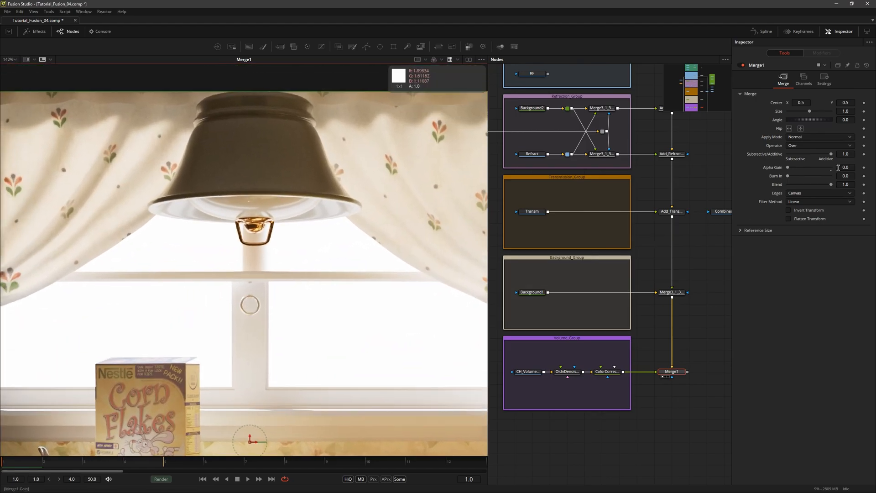
left_click_drag(789, 169, 847, 177)
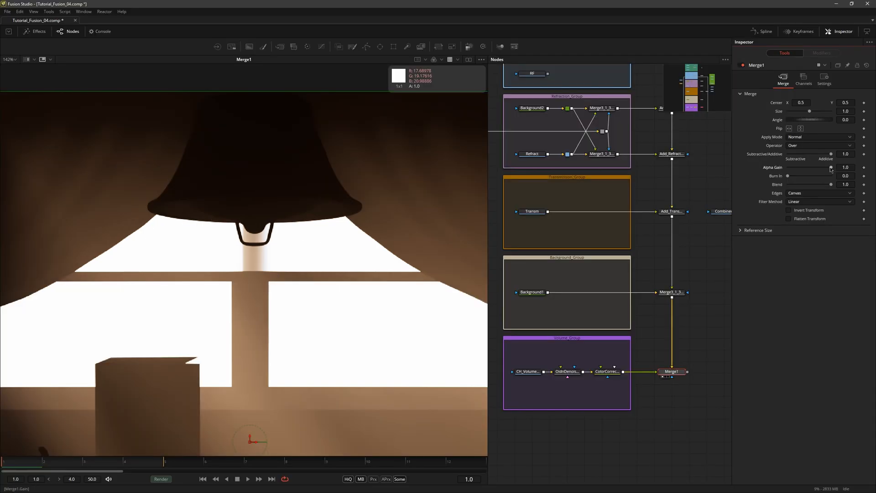
left_click_drag(831, 170, 770, 169)
scroll(330, 293, "down", 5)
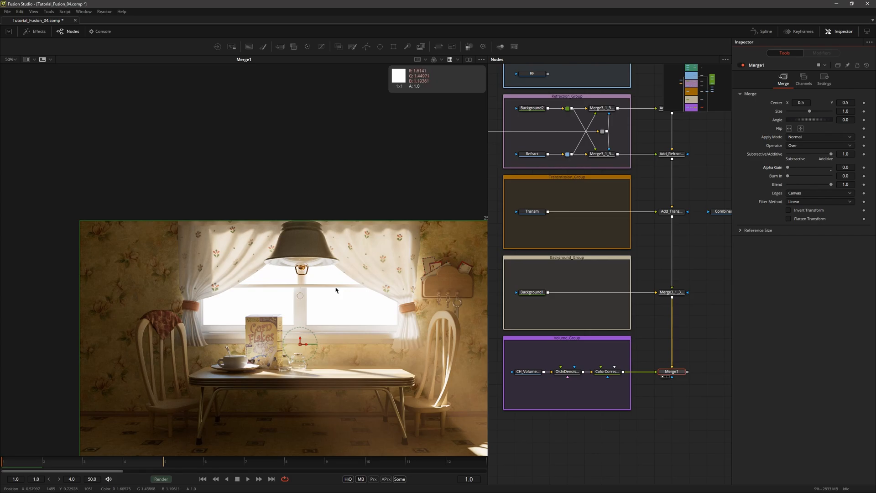
- Fit the merged image to the viewer and check the volume on frames 2, 3 and 4
key("ctrl+f")
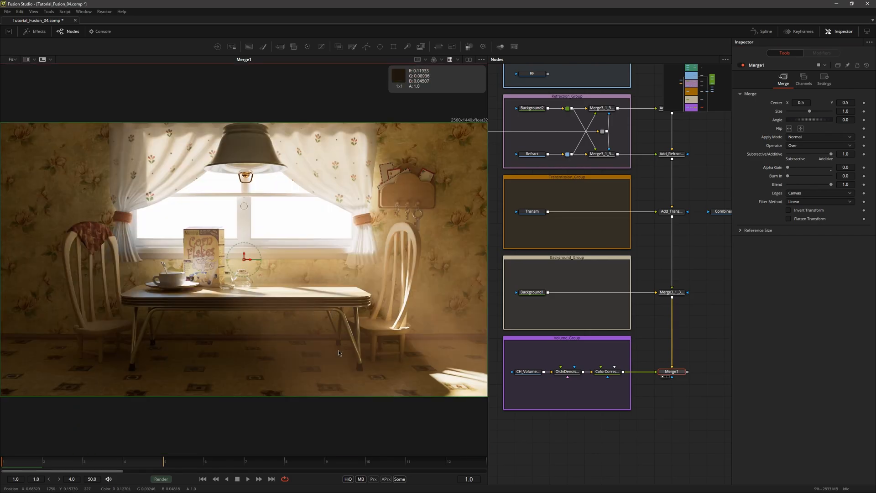
left_click(46, 463)
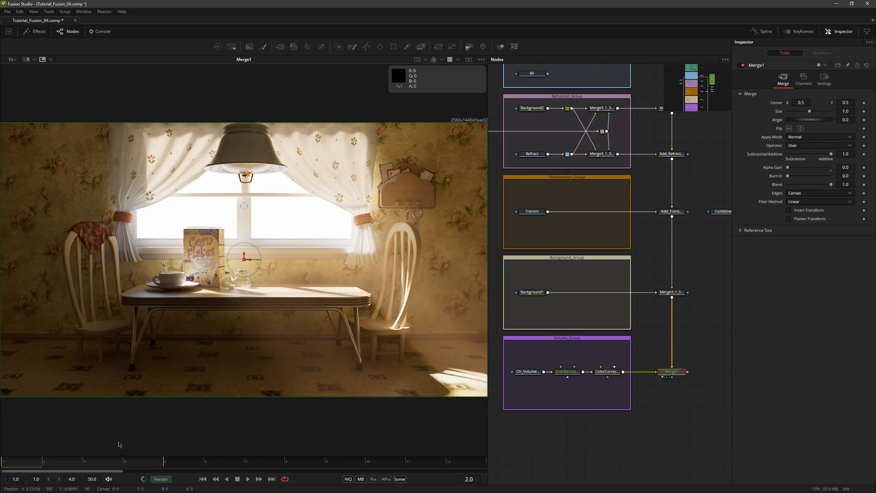
key("Right")
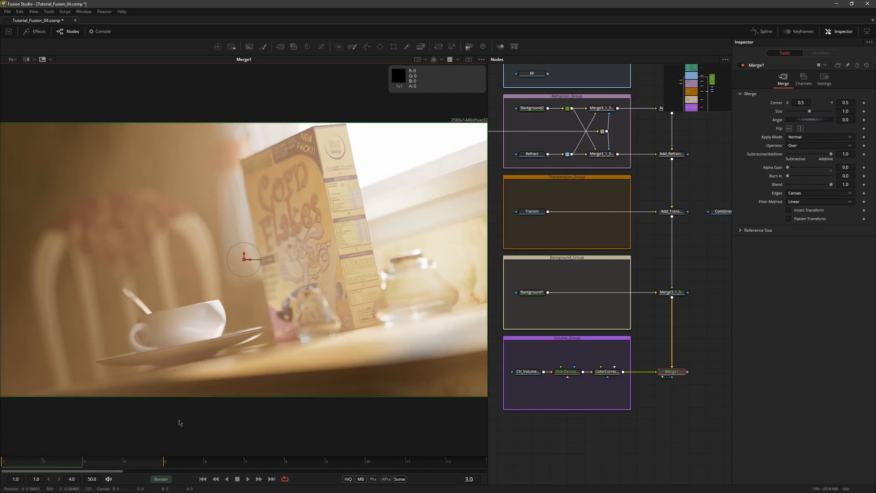
key("Right")
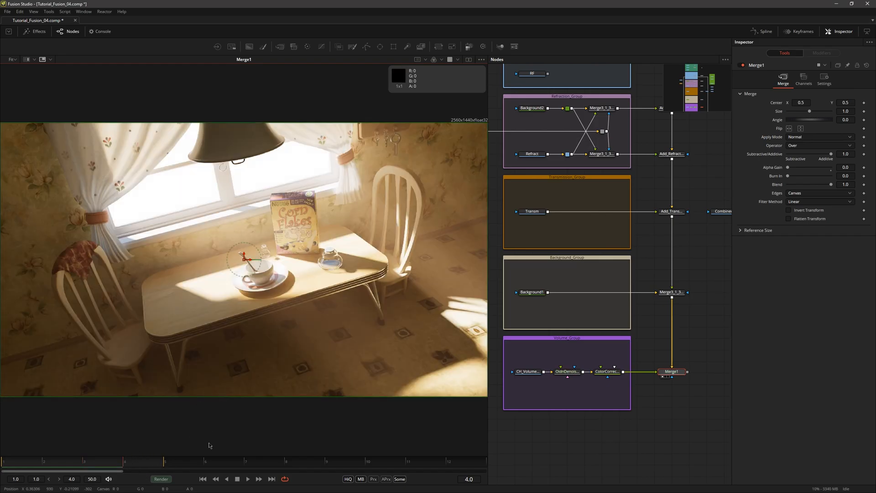
- Set the Contrast of the volume's Color Corrector to 1.028 and return to frame 1
left_click(608, 372)
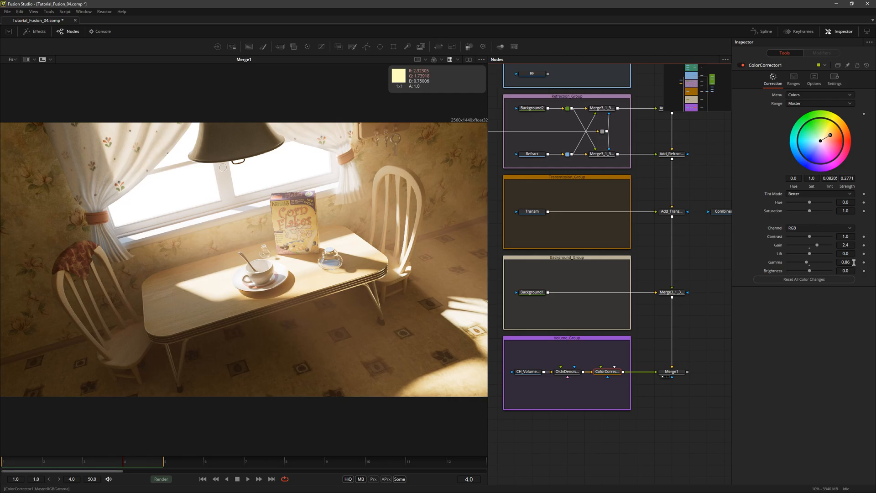
mouse_move(850, 236)
left_mouse_down()
mouse_move(863, 237)
mouse_move(853, 237)
left_mouse_up()
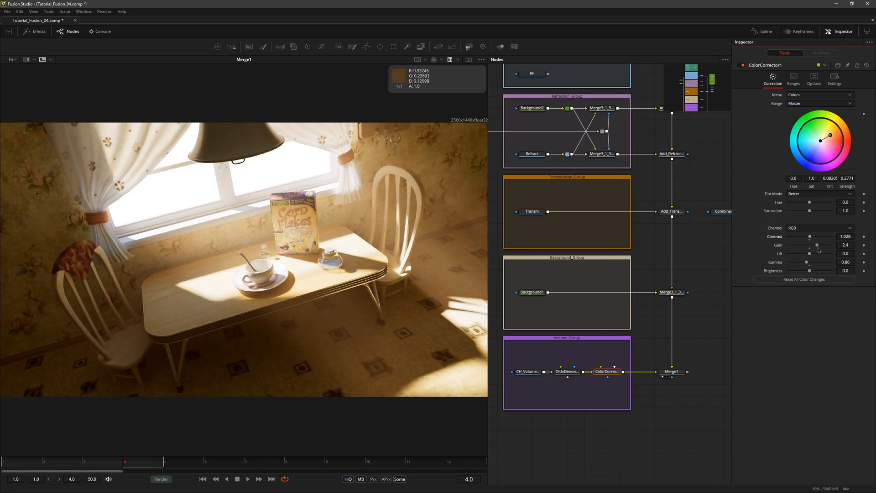
left_click(9, 466)
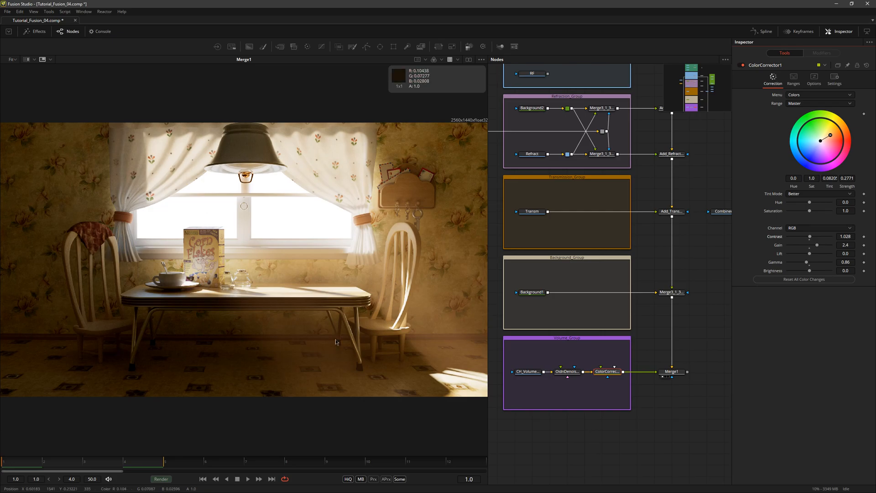
- Toggle the final volume merge off and on to compare the composite with and without the volume
left_click(677, 375)
left_click(742, 65)
left_click(742, 65)
left_click(742, 66)
left_click(742, 65)
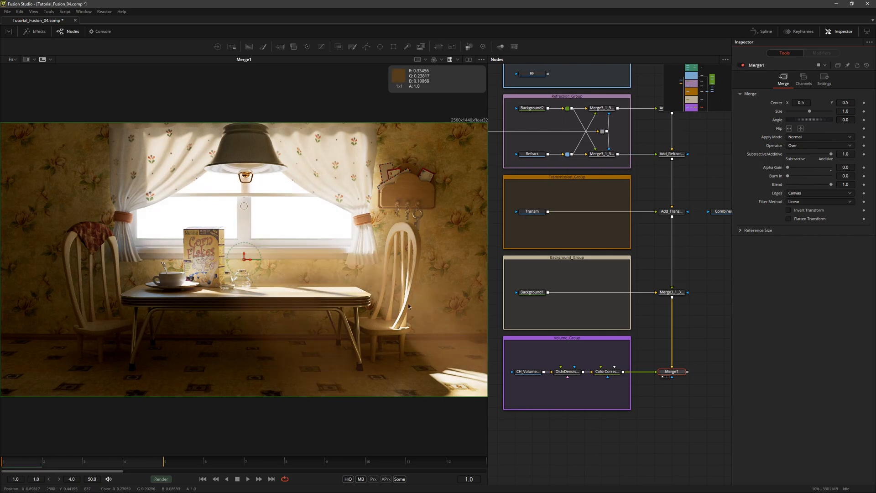
- Add a Color Corrector after the final merge, view its output and set its Gain to 0.3
left_click_drag(693, 383, 644, 291)
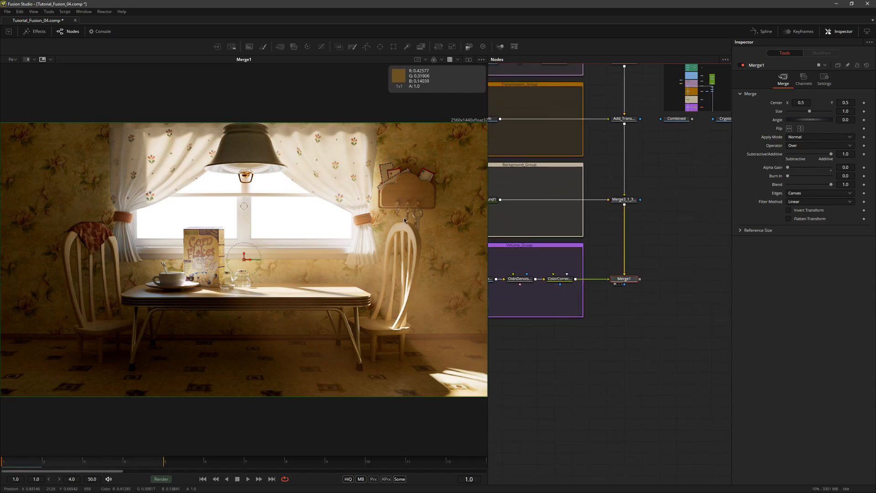
left_click(308, 47)
left_click_drag(658, 286, 628, 321)
key("1")
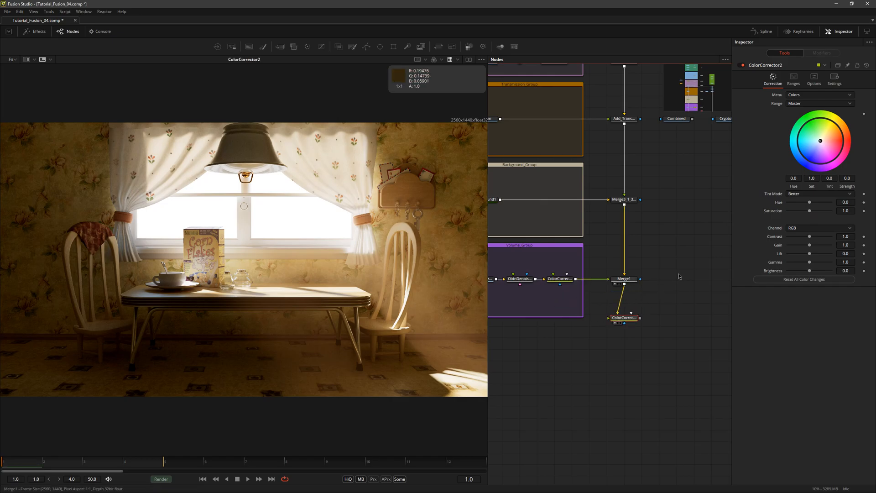
left_click_drag(853, 246, 824, 245)
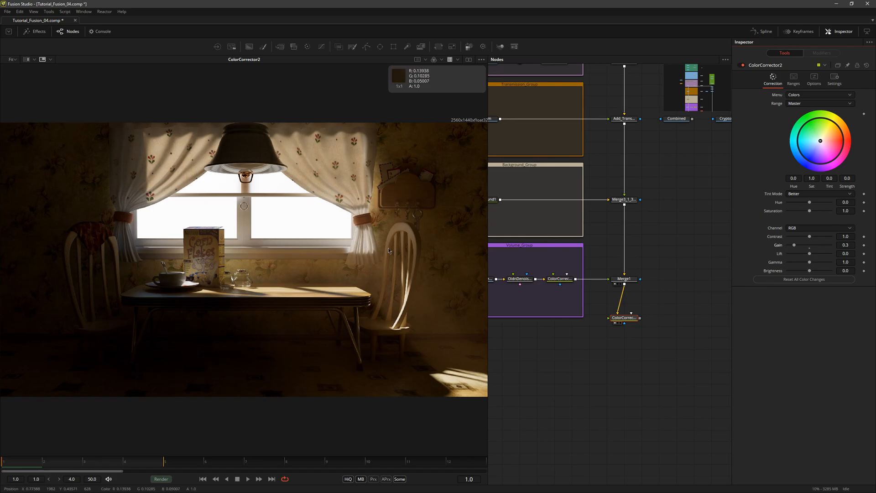
- Mask the new Color Corrector with an inverted ellipse around the frame, about 1.05 wide and 0.616 high
left_click(380, 47)
scroll(381, 273, "down", 2)
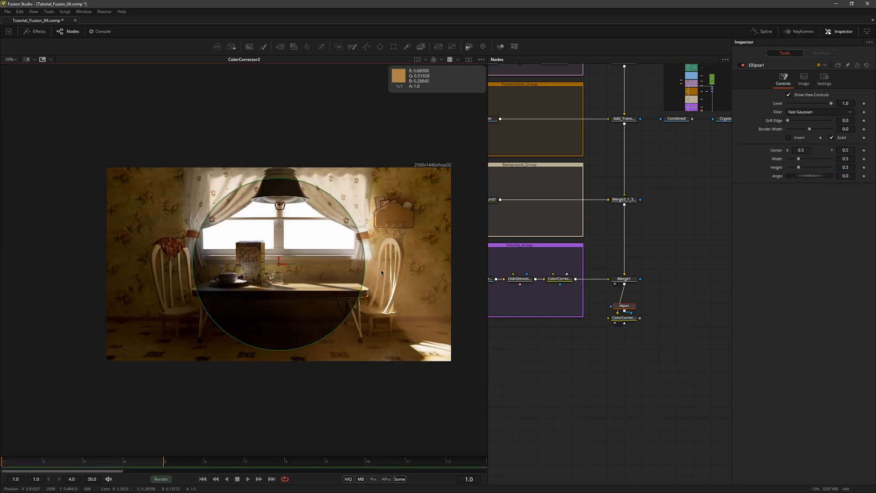
left_click_drag(355, 267, 451, 268)
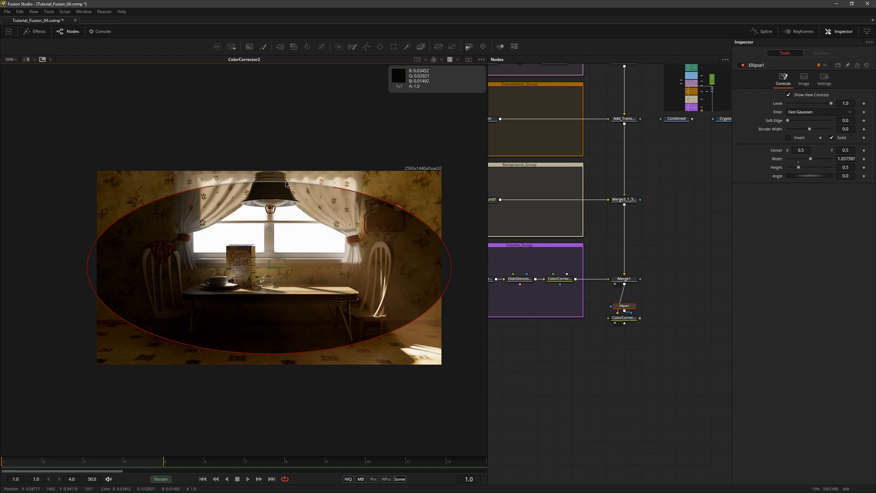
left_click_drag(285, 184, 291, 166)
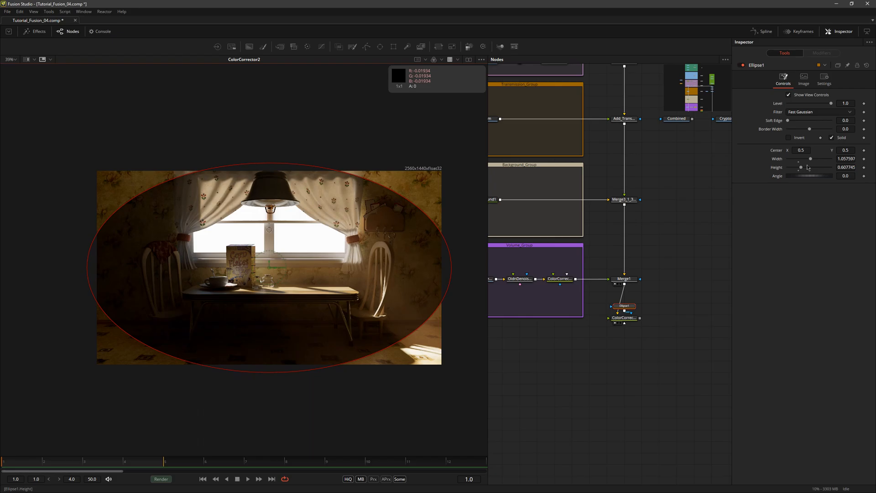
left_click(800, 142)
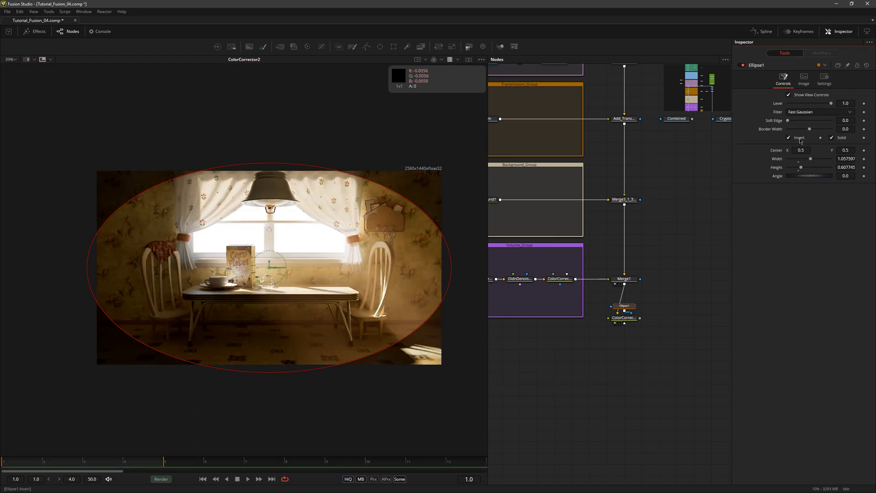
left_click_drag(452, 270, 450, 270)
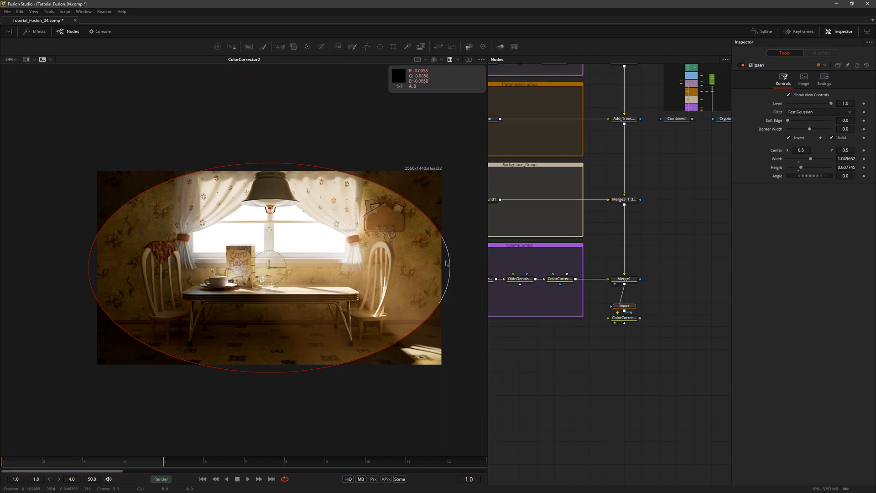
left_click_drag(269, 163, 268, 161)
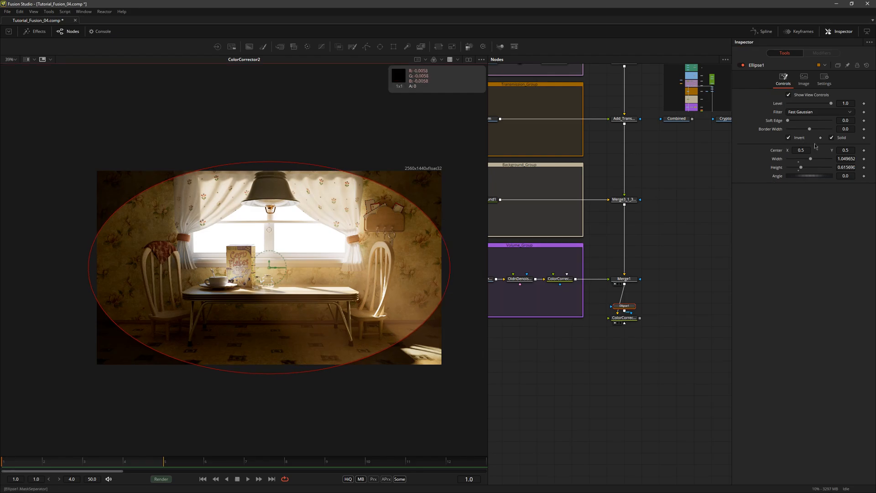
- Set the vignette ellipse's Soft Edge to 0.1559 and place its node beside the Color Corrector
left_click_drag(788, 121, 823, 124)
scroll(412, 198, "up", 5)
key("ctrl+f")
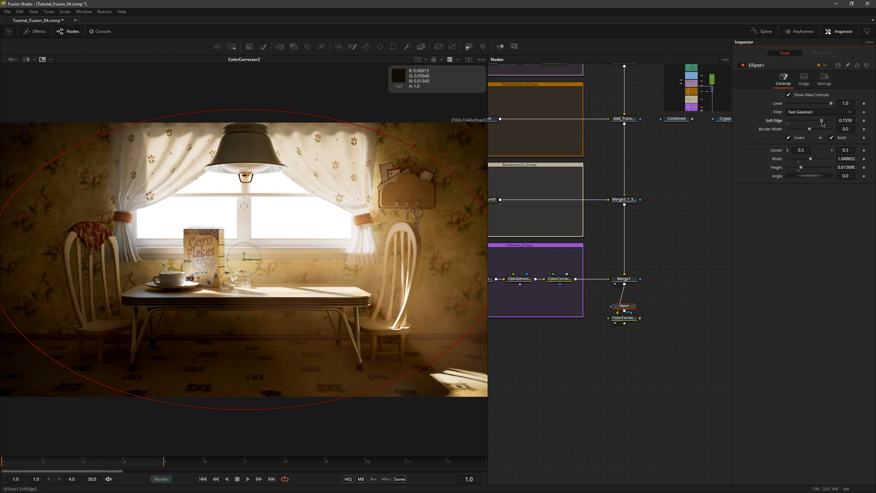
left_click(800, 112)
left_click(797, 105)
left_click_drag(626, 305, 676, 319)
left_click(623, 318)
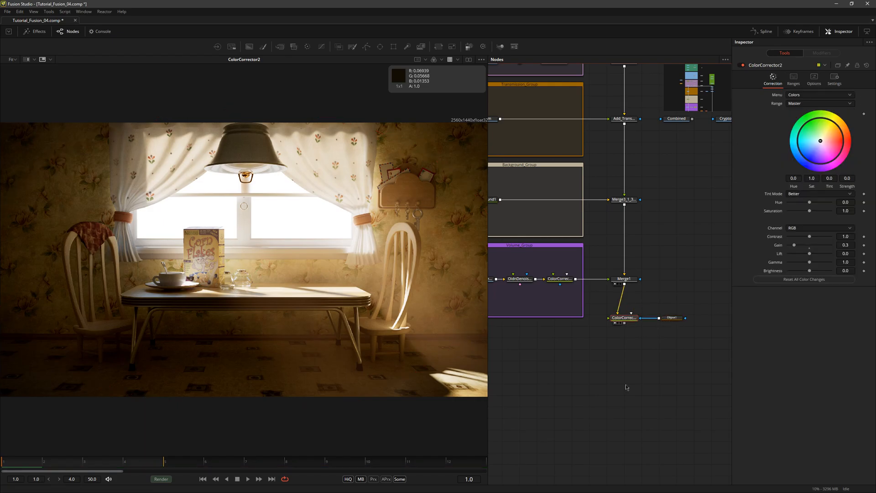
- Add an OCIO Colorspace node from ACEScg to sRGB after the vignette Color Corrector, view it and turn off the viewer's LUT
scroll(621, 344, "down", 3)
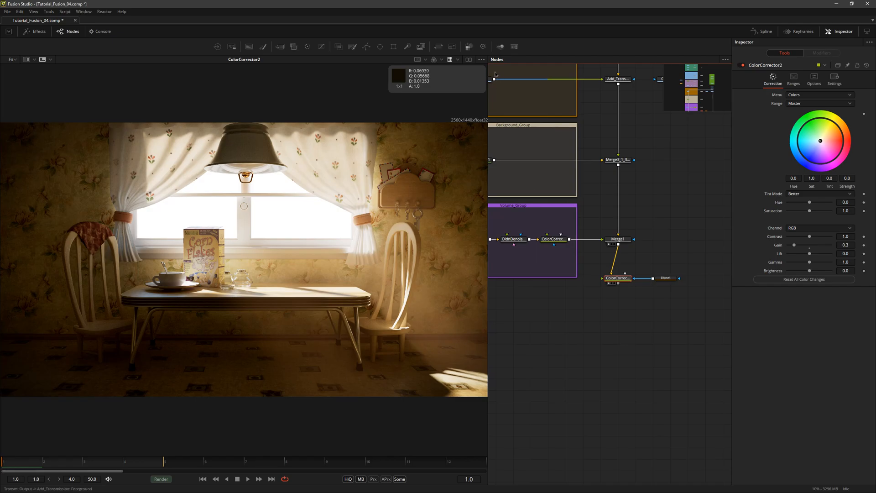
left_click(484, 46)
left_click_drag(625, 281, 625, 319)
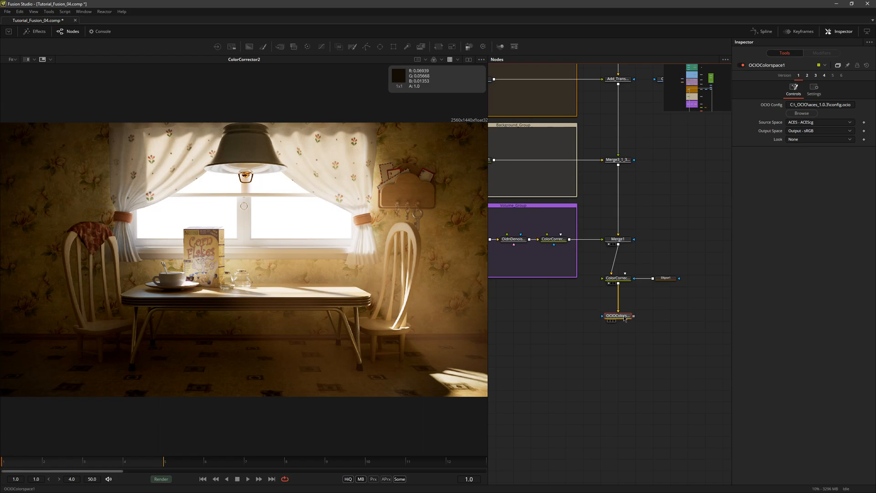
key("1")
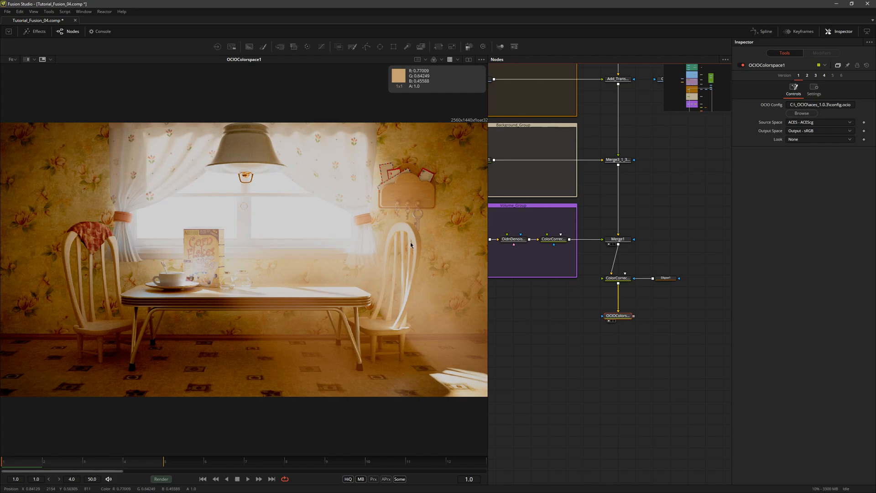
left_click(451, 60)
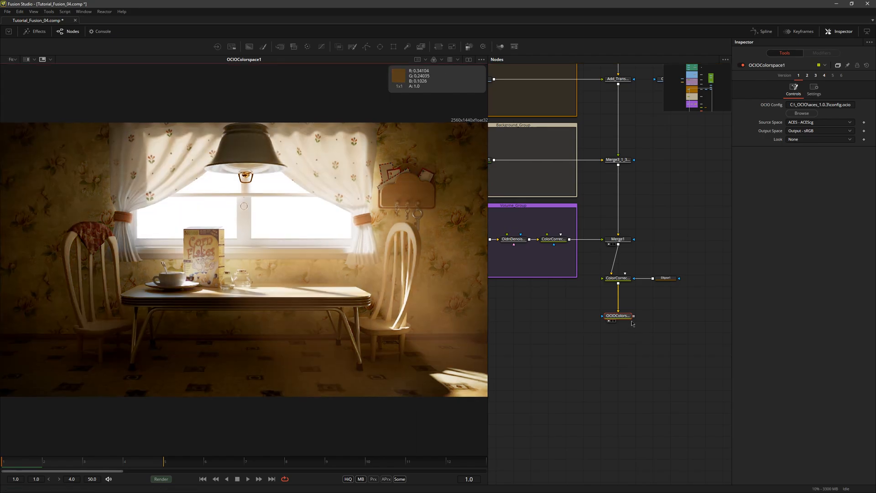
left_click_drag(623, 320, 622, 322)
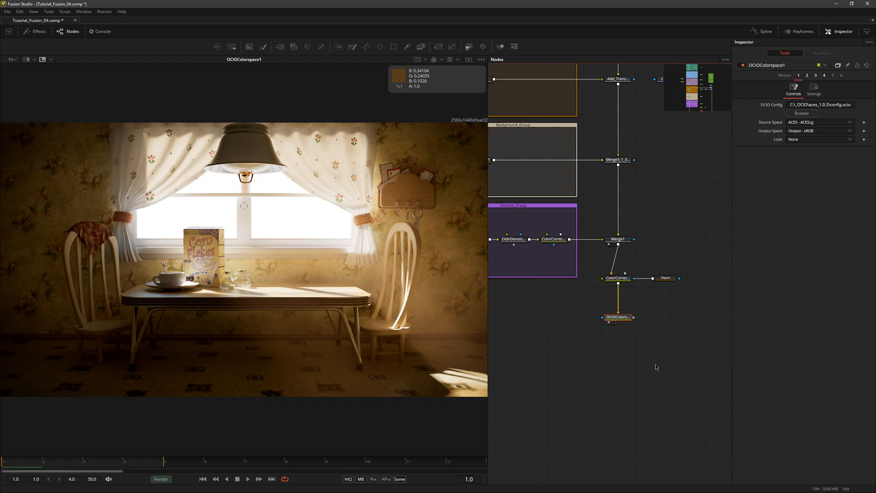
- Try Blend values of 0.0 and 0.512 on the volume merge, and restore it to 1.0
left_click(631, 238)
left_click_drag(831, 185, 776, 186)
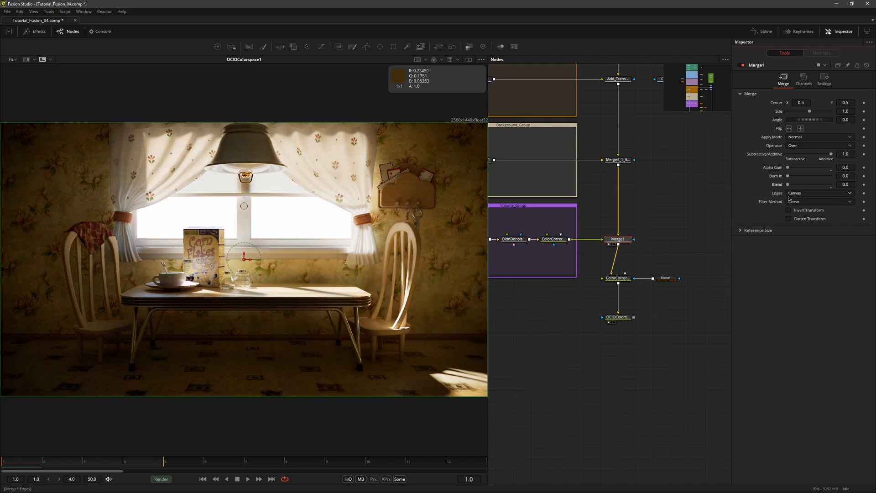
left_click_drag(791, 187, 813, 187)
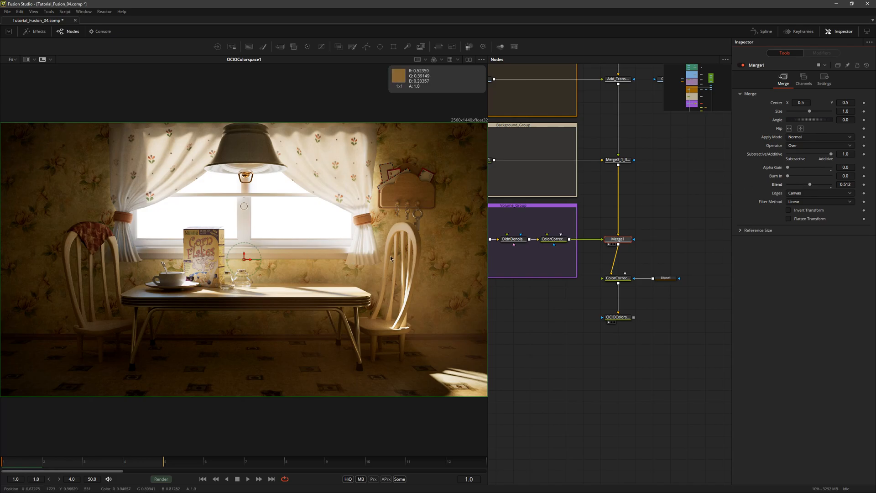
left_click_drag(810, 185, 841, 184)
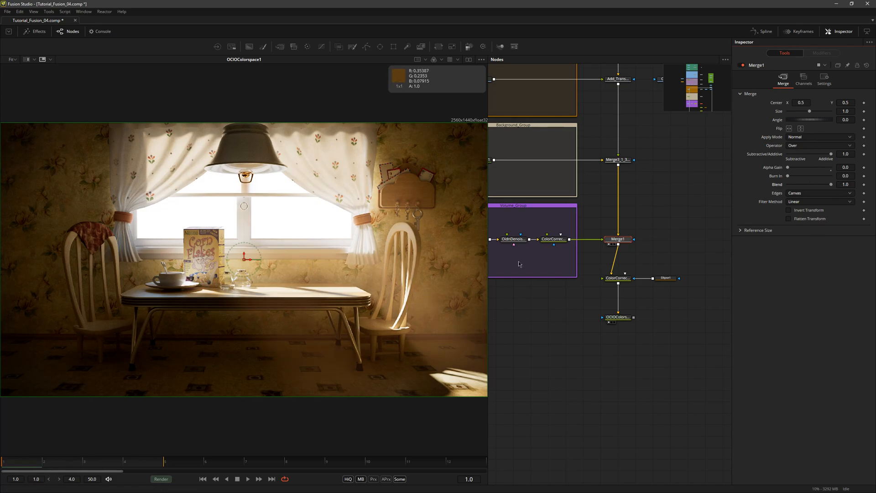
- Try different Gain values, including 3.86, on the volume's Color Corrector and undo the changes
left_click(562, 240)
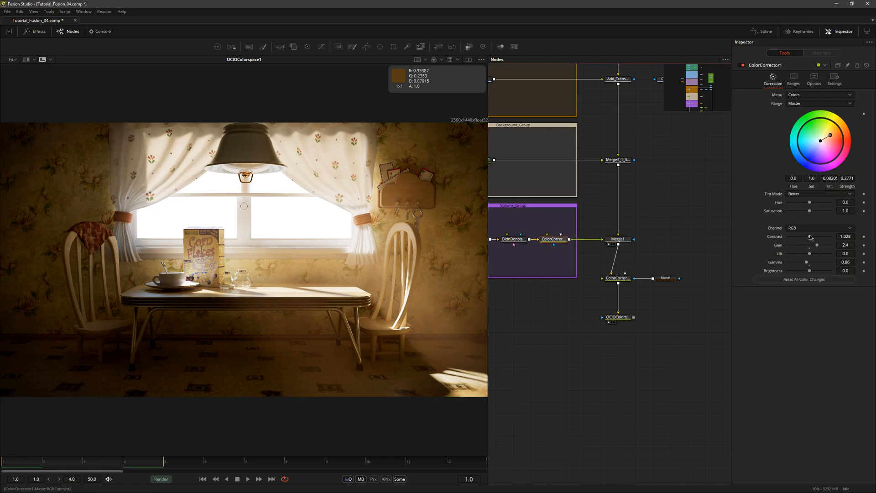
left_click_drag(818, 245, 794, 246)
key("ctrl+z")
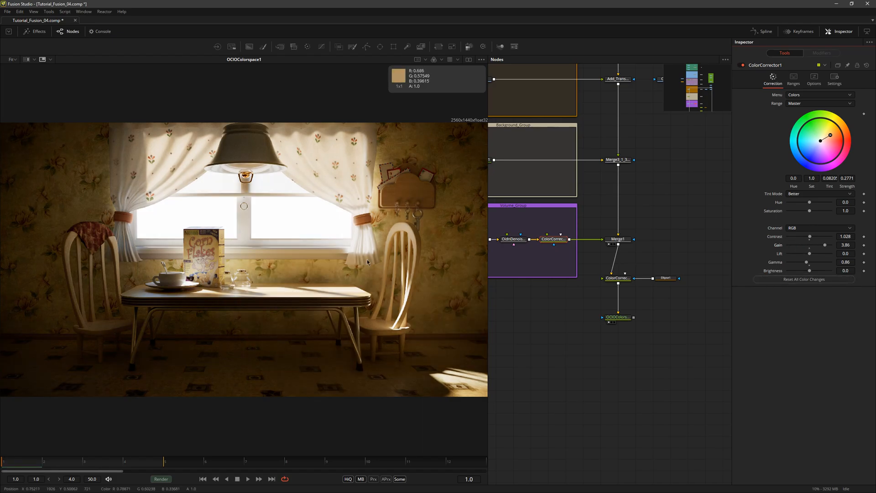
key("ctrl+z")
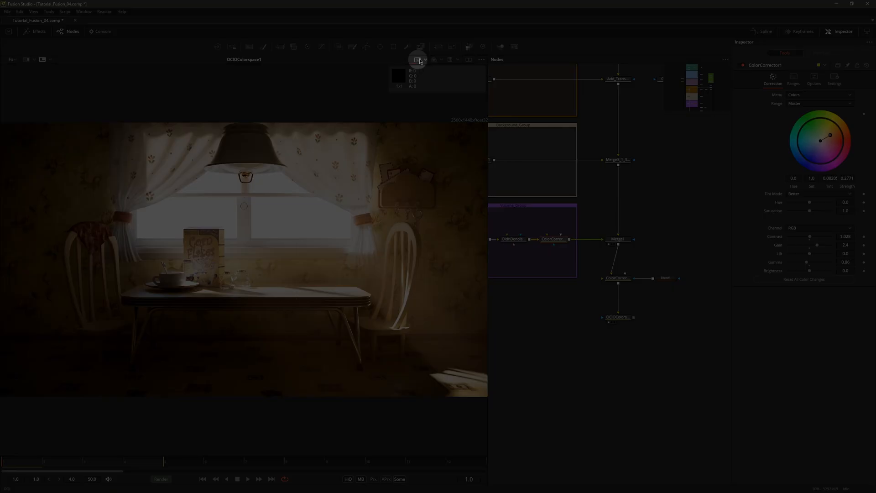
- Enable the viewer's region of interest and fit it around the table's end and the chair beside the light beam
left_click(419, 60)
left_click(426, 60)
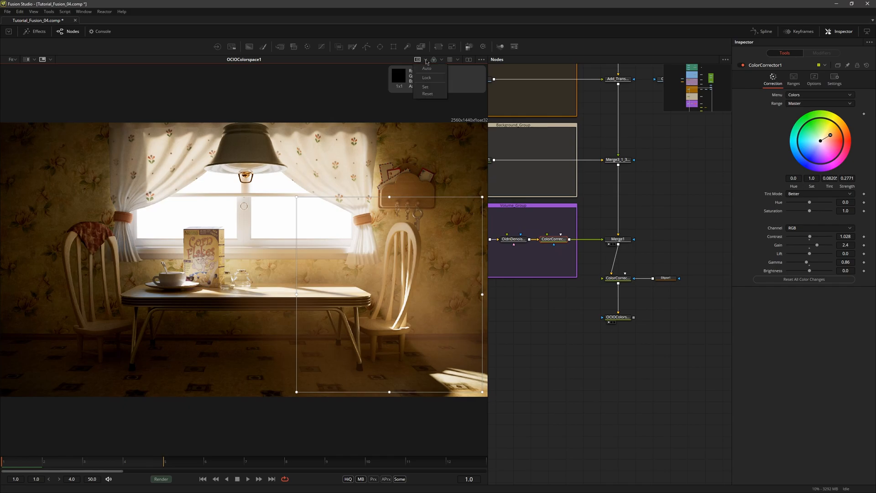
left_click(426, 87)
left_click_drag(286, 199, 462, 379)
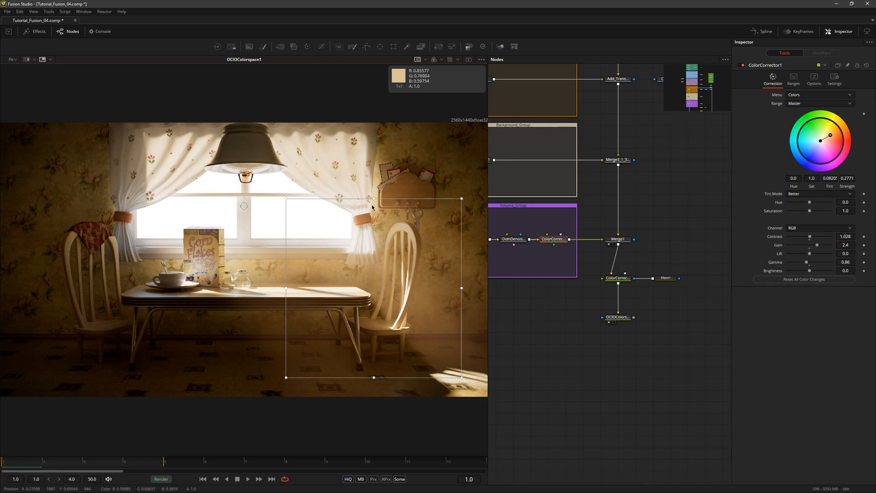
mouse_move(374, 198)
left_mouse_down()
mouse_move(375, 181)
mouse_move(374, 206)
left_mouse_up()
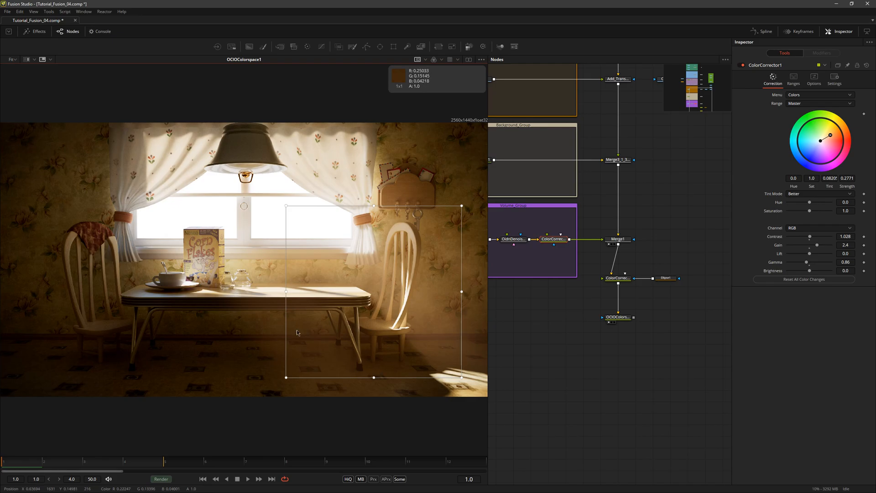
left_click_drag(286, 291, 280, 292)
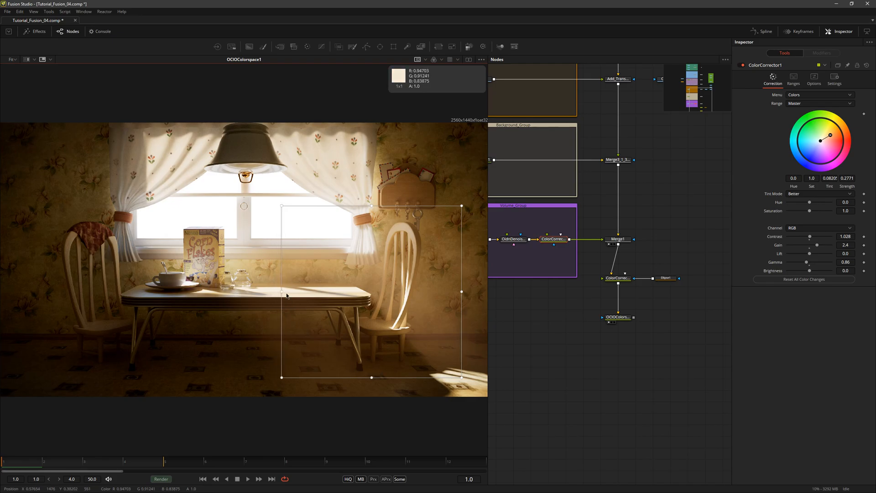
mouse_move(463, 381)
left_mouse_down()
mouse_move(423, 363)
mouse_move(437, 358)
mouse_move(454, 383)
left_mouse_up()
mouse_move(424, 206)
left_mouse_down()
mouse_move(416, 178)
mouse_move(422, 203)
mouse_move(414, 201)
mouse_move(427, 202)
left_mouse_up()
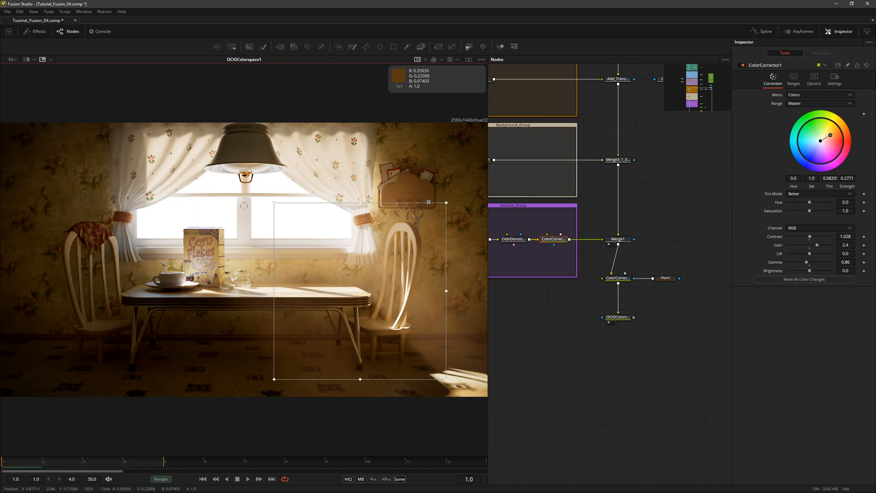
- Finish the region of interest setup, try different Gain and Gamma values on the volume's Color Corrector, and undo the changes
left_click(426, 59)
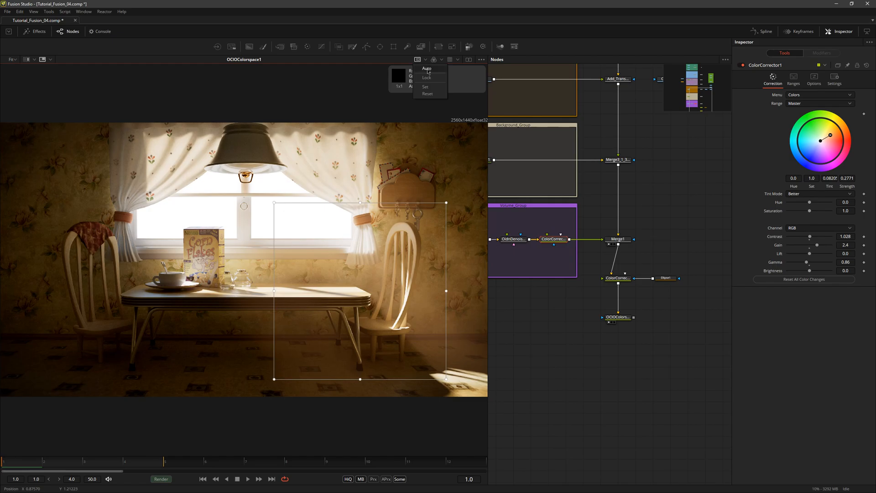
left_click(428, 69)
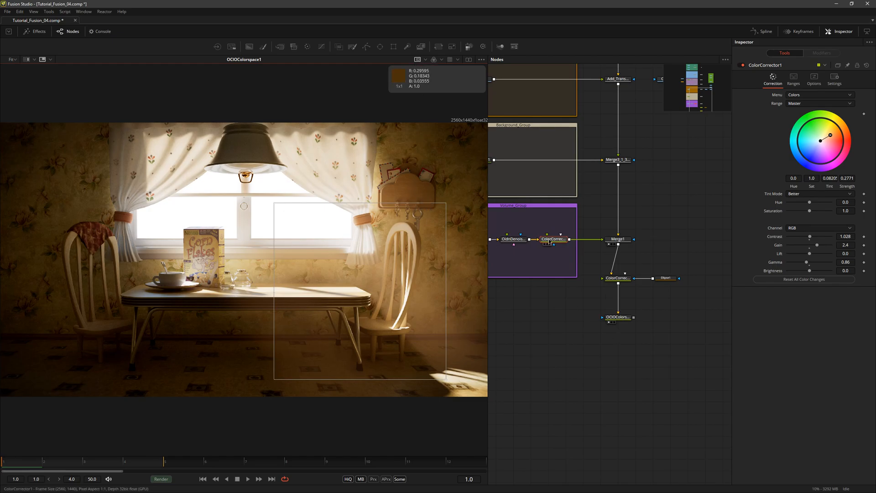
left_click_drag(817, 245, 824, 267)
key("ctrl+z")
key("ctrl+z")
key("ctrl+z")
key("ctrl+z")
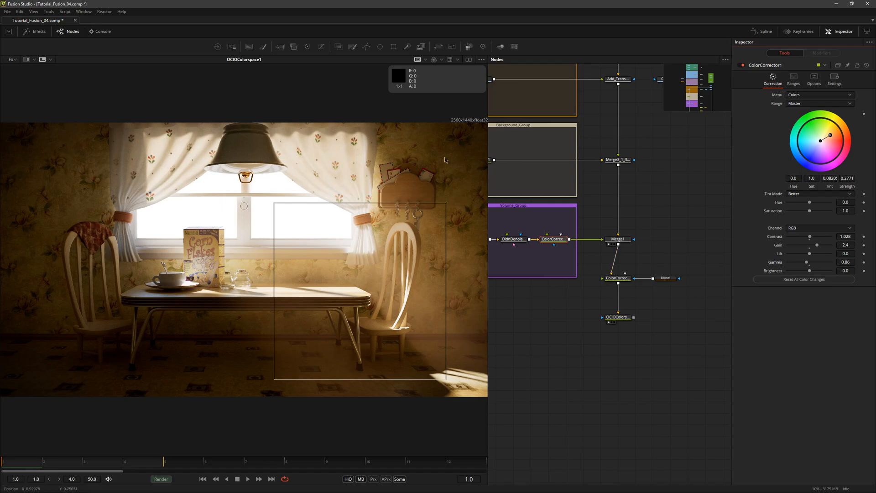
- Turn off the viewer's region of interest, choose a proxy size and enable Auto Proxy
left_click(418, 60)
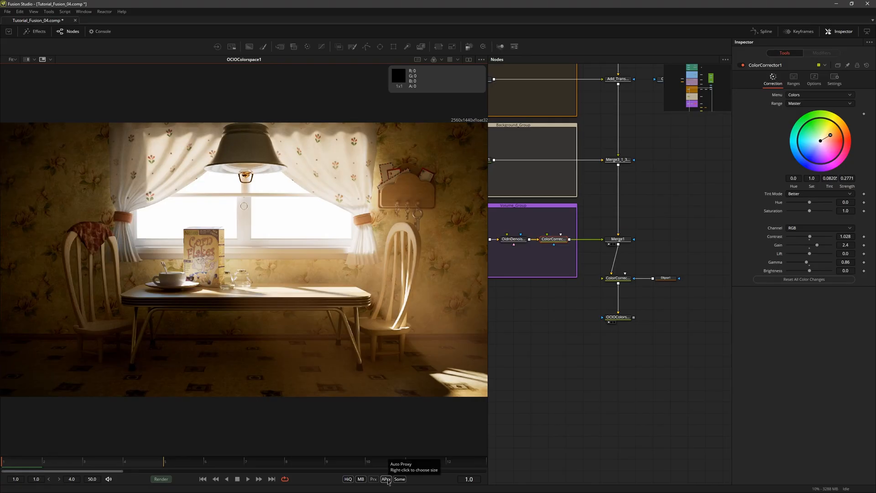
right_click(387, 479)
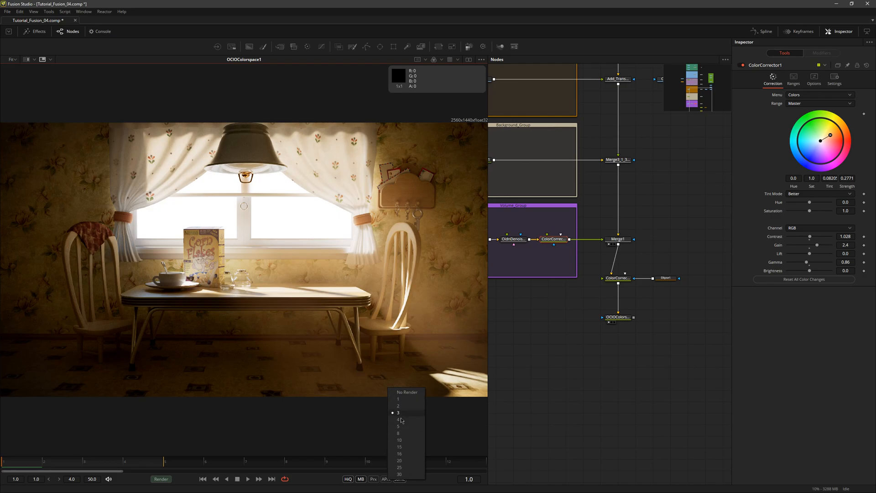
left_click(399, 399)
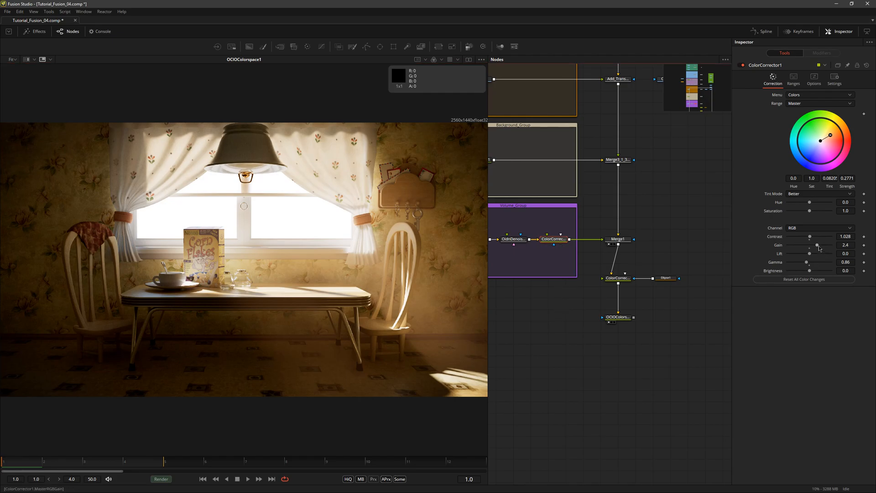
- Try a Gain of 3.67 and a different Gamma on the volume's Color Corrector with Auto Proxy on, and undo both changes
mouse_move(817, 245)
left_mouse_down()
mouse_move(794, 250)
mouse_move(825, 248)
left_mouse_up()
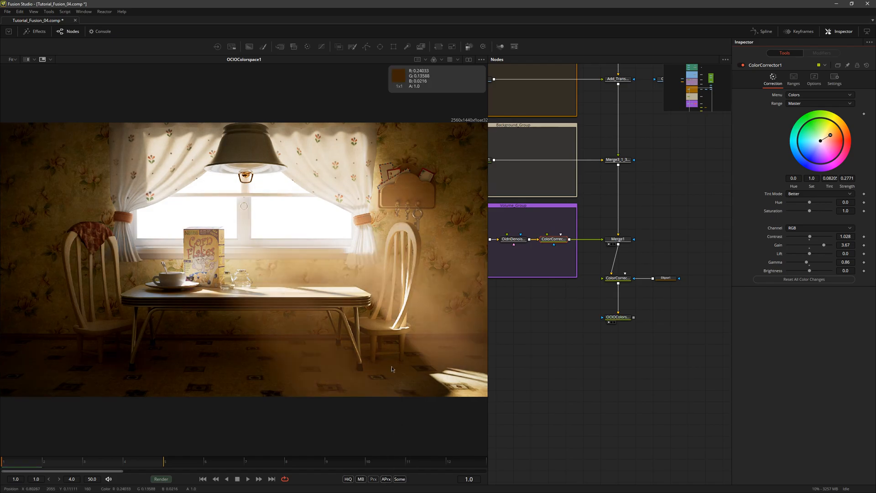
key("ctrl+z")
left_click_drag(817, 245, 807, 263)
key("ctrl+z")
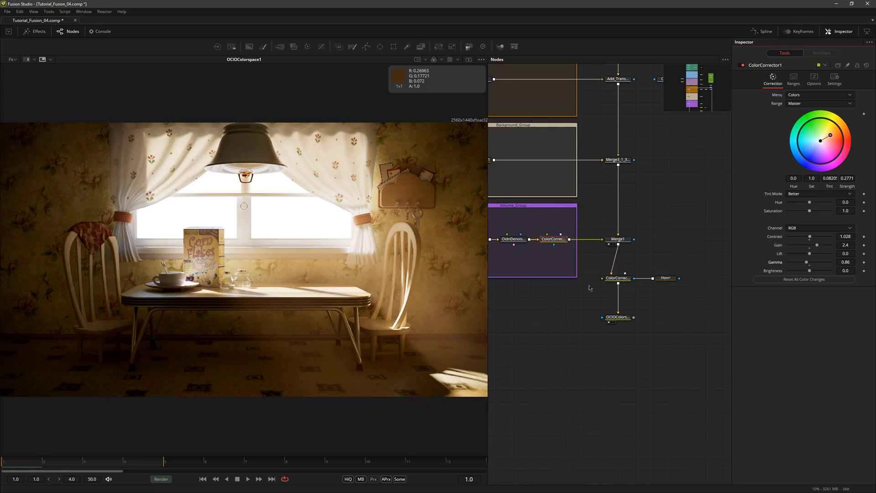
- View the volume loader, denoiser and Color Corrector in turn, and the volume merge with the viewer's LUT turned on
left_click_drag(605, 307, 657, 361)
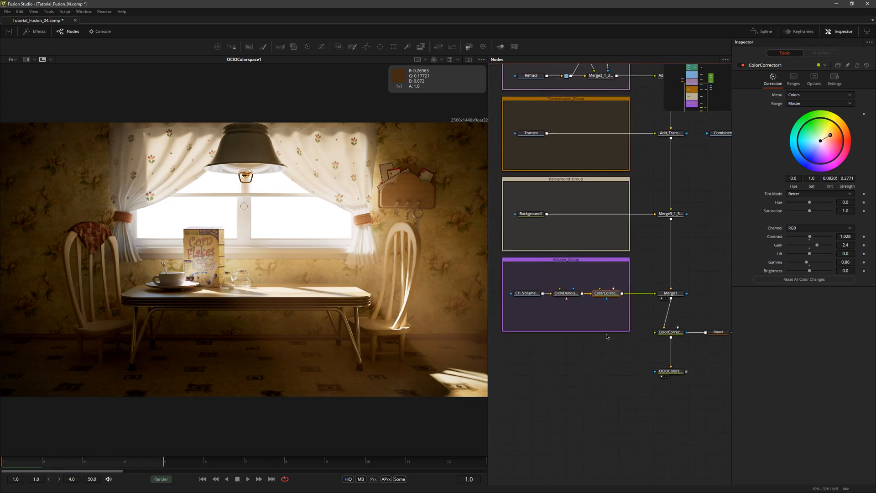
left_click_drag(407, 282, 405, 281)
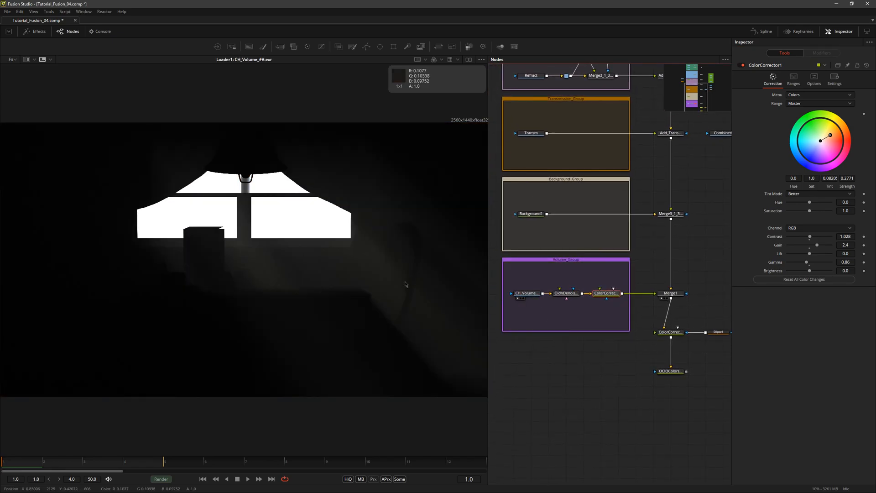
left_click_drag(566, 293, 396, 281)
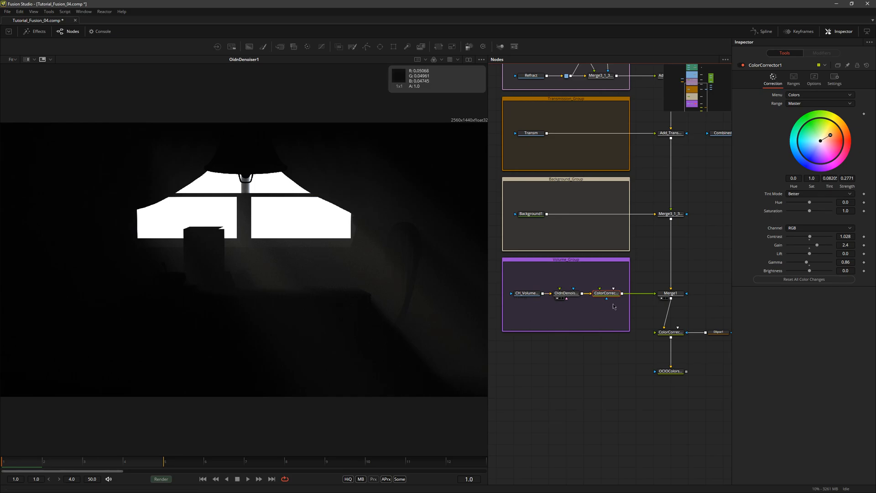
left_click_drag(606, 293, 433, 280)
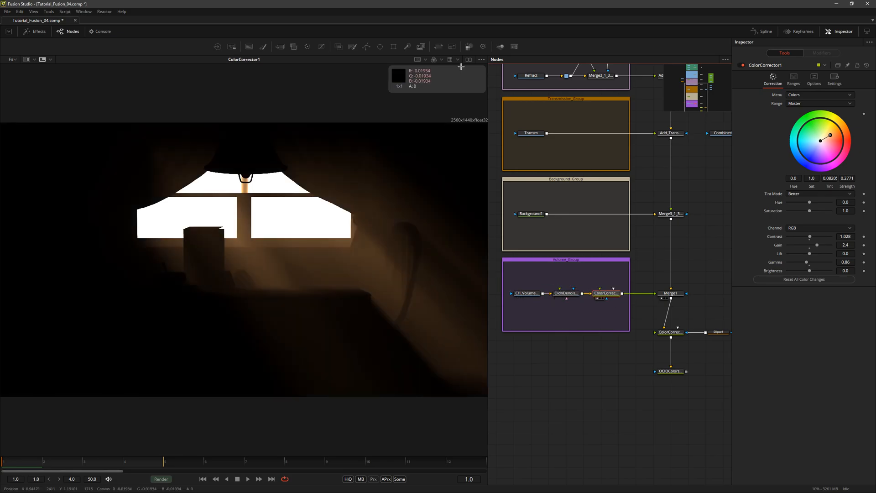
left_click(450, 60)
left_click_drag(667, 294, 381, 266)
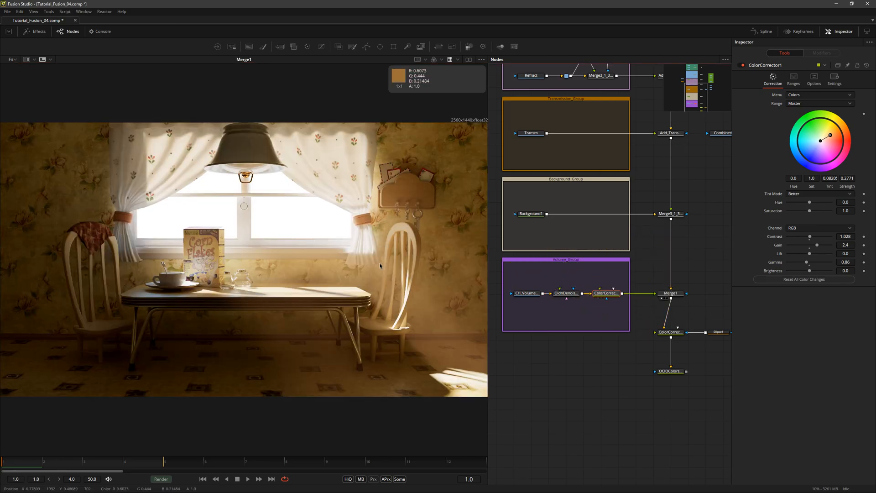
- Vary the Blend of the volume merge to compare the image with and without the light beams, ending at 1.0
left_click(670, 293)
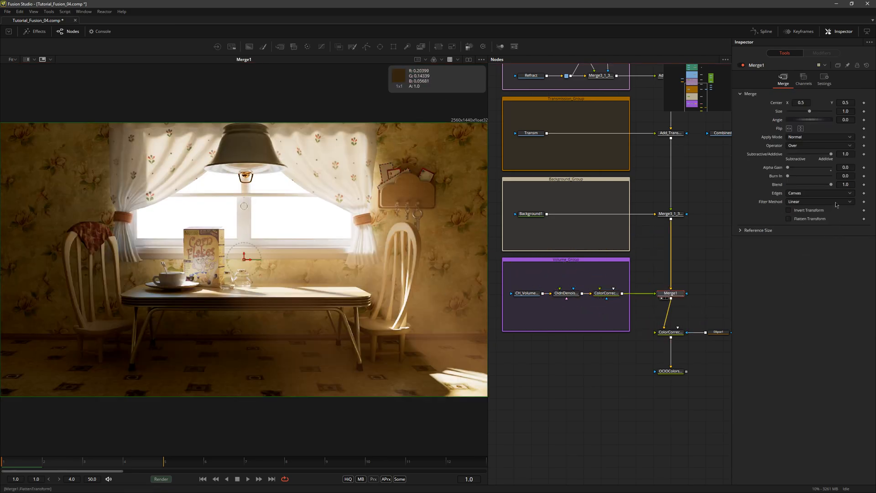
mouse_move(831, 185)
left_mouse_down()
mouse_move(792, 186)
mouse_move(838, 188)
left_mouse_up()
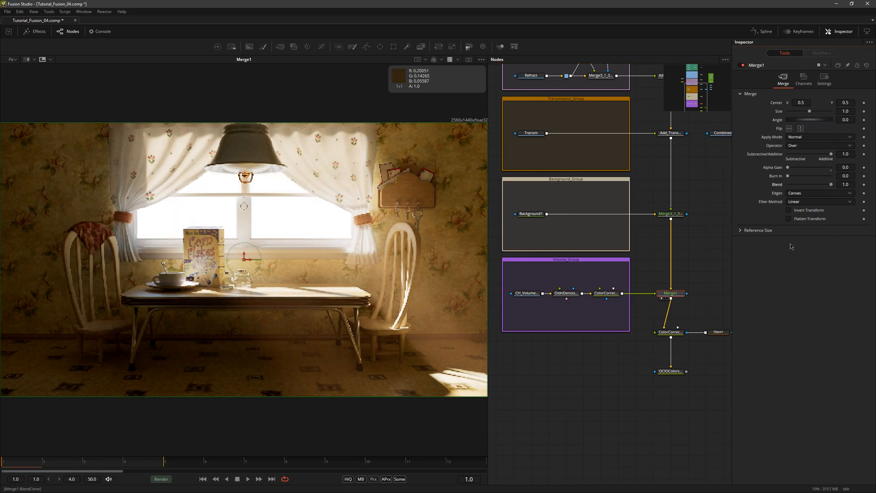
- Inspect the vignette Color Corrector and its ellipse mask, and view the OCIO Colorspace output with the viewer's LUT off
left_click(661, 337)
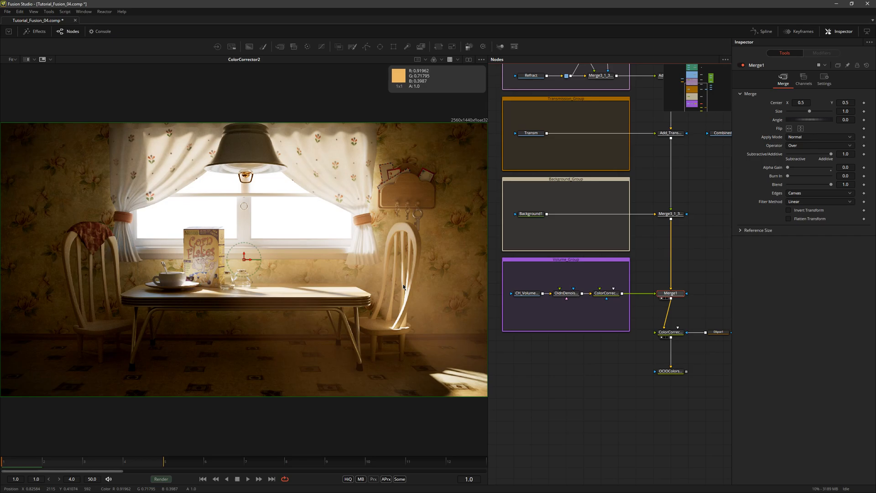
left_click(718, 332)
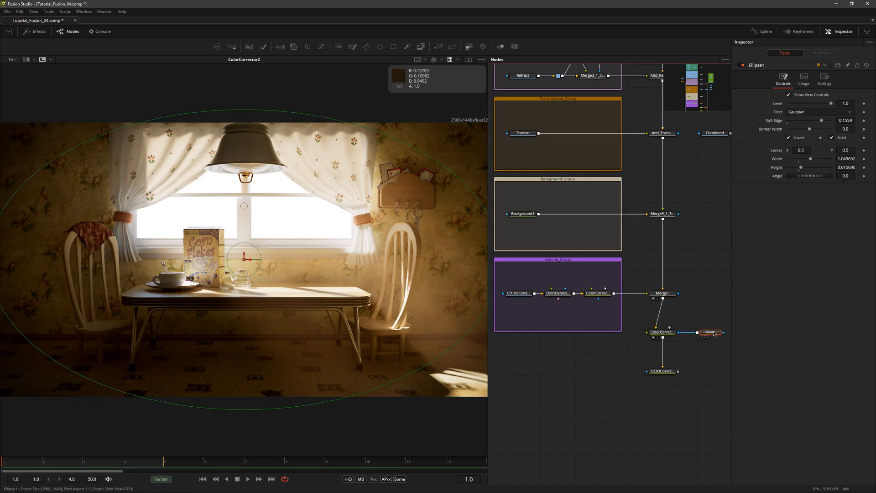
left_click_drag(457, 161, 458, 154)
key("ctrl+z")
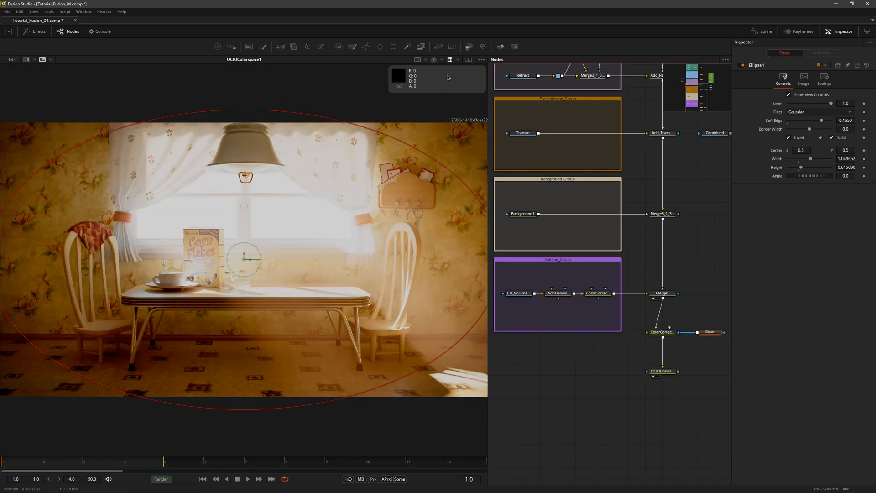
left_click(450, 61)
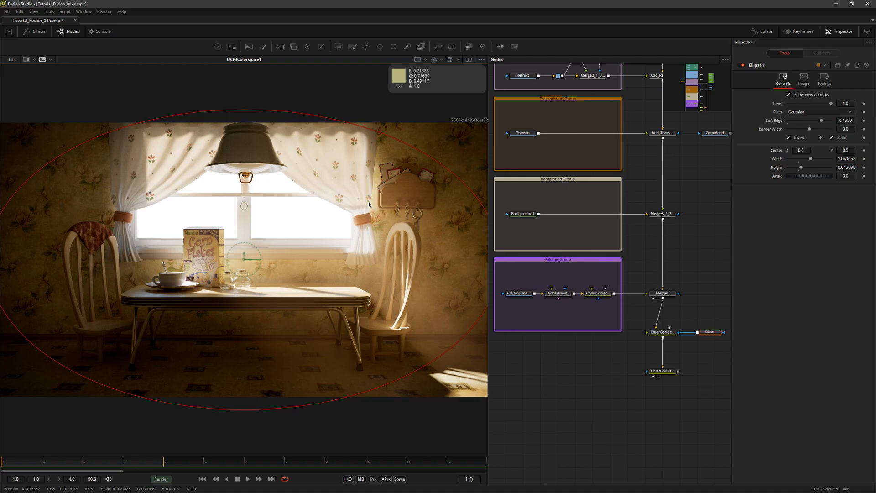